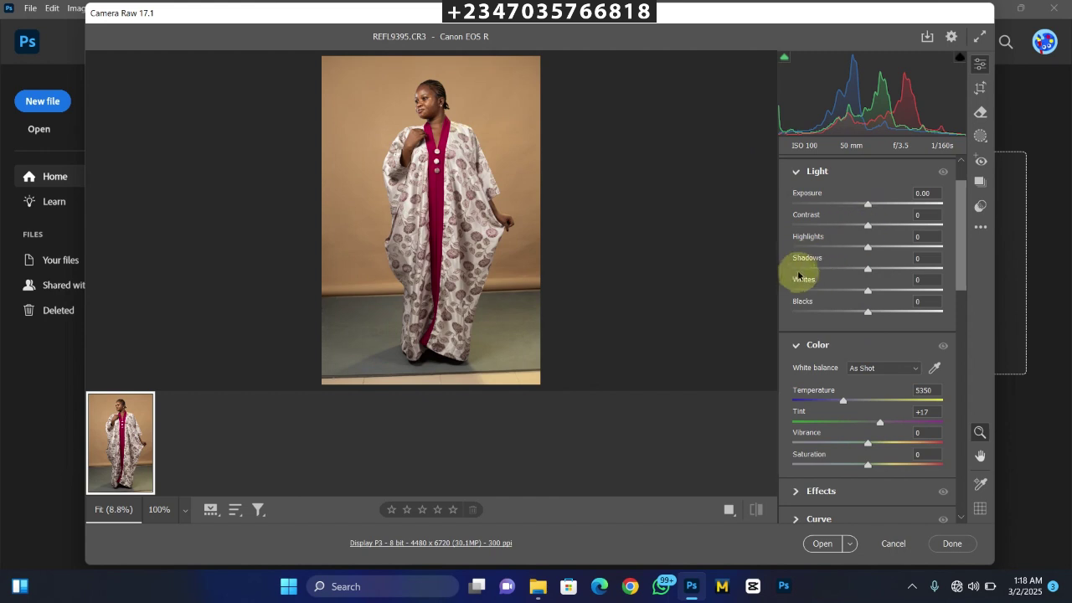
Set the photo's contrast to +18, whites to -41 and highlights to -40
{"action": "left_click_drag", "start_coordinate": [871, 224], "coordinate": [880, 225]}
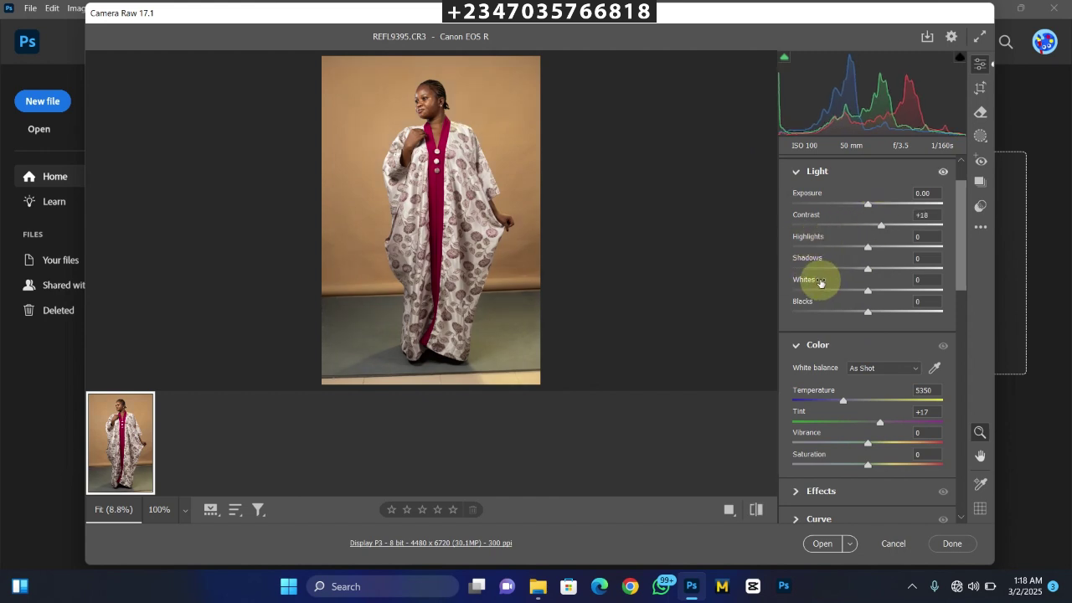
{"action": "left_click", "coordinate": [837, 290]}
{"action": "left_click", "coordinate": [851, 247]}
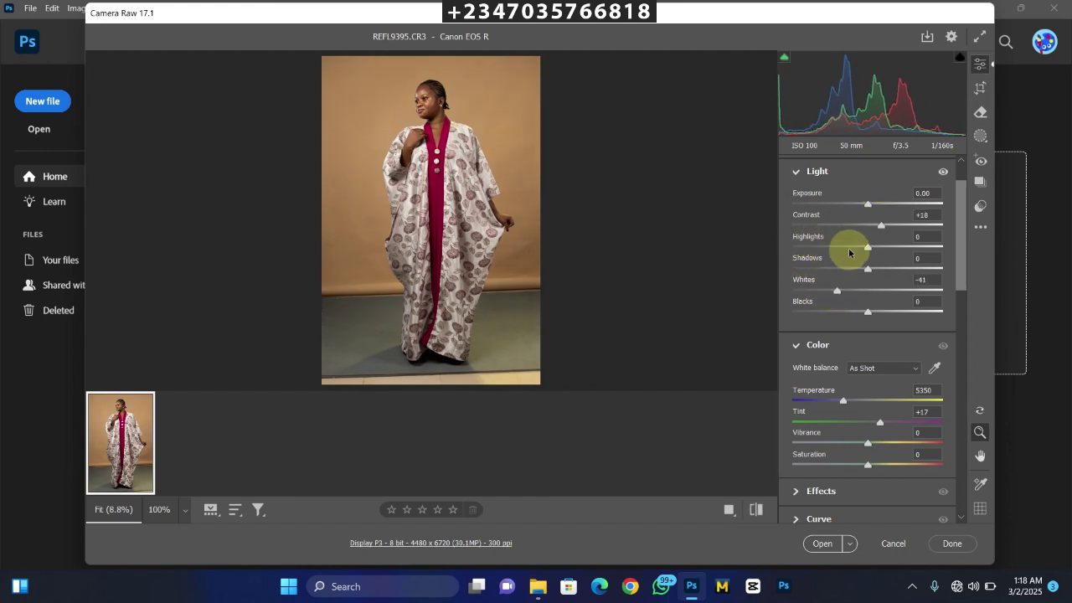
{"action": "left_click", "coordinate": [837, 247]}
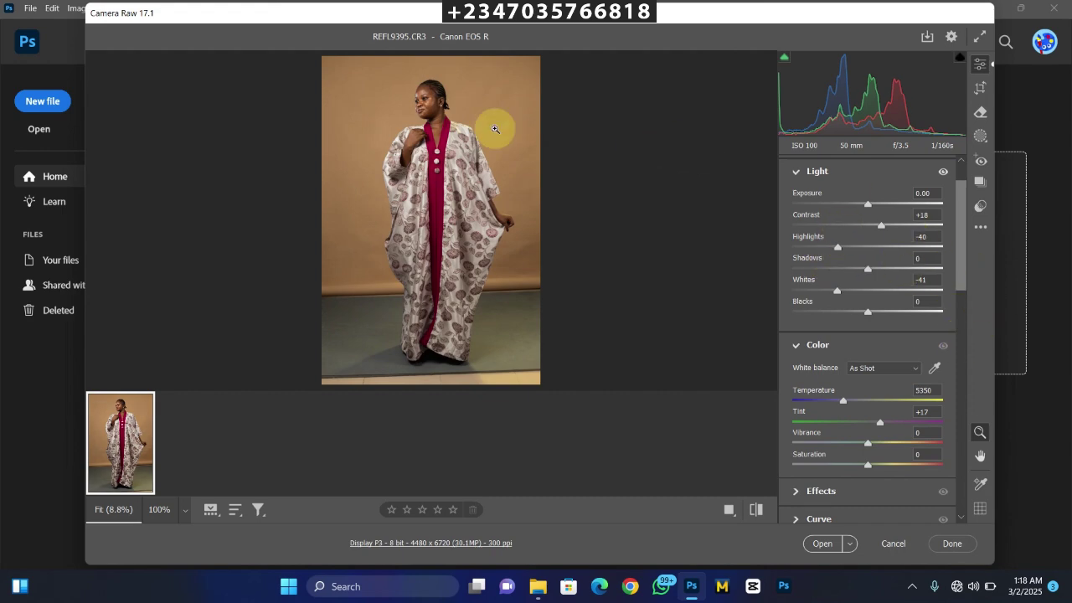
{"action": "left_click", "coordinate": [493, 256]}
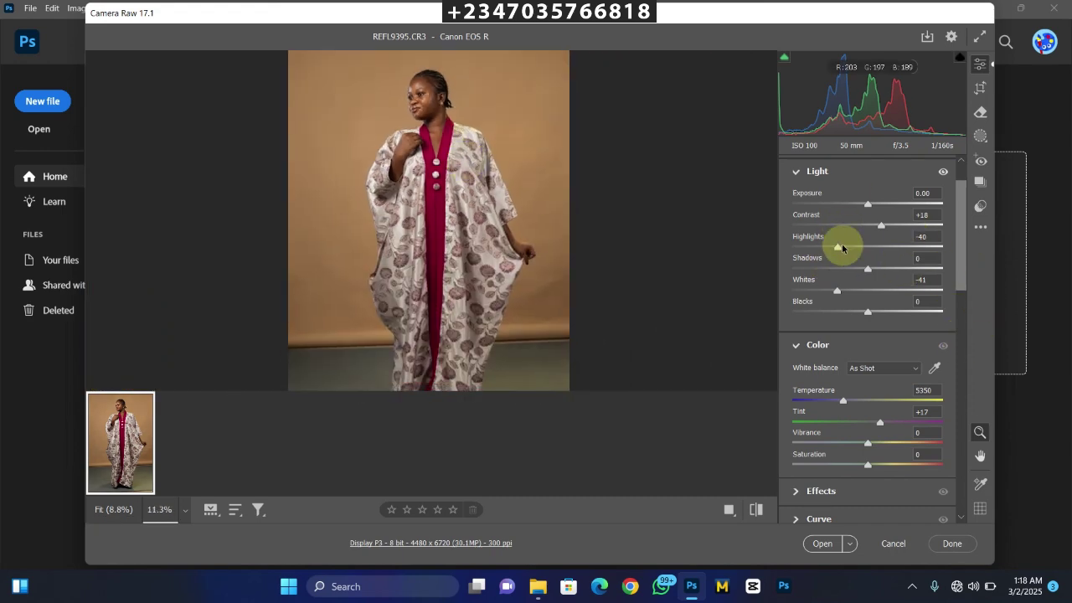
Set the Oranges luminance to +12 in the Color Mixer and open the developed photo for editing
{"action": "left_click_drag", "start_coordinate": [962, 280], "coordinate": [960, 408]}
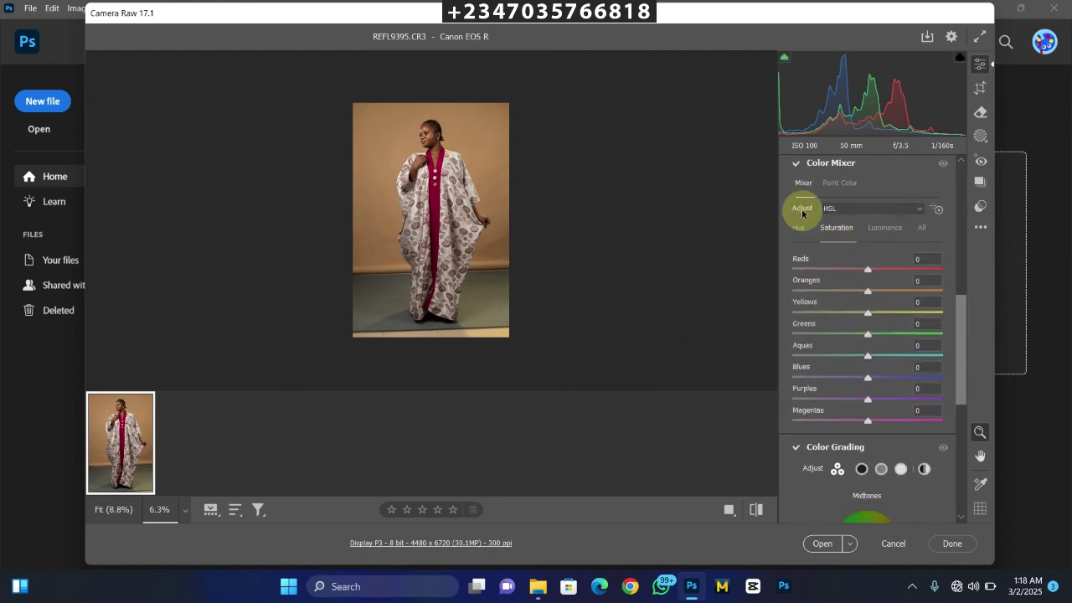
{"action": "left_click", "coordinate": [881, 238]}
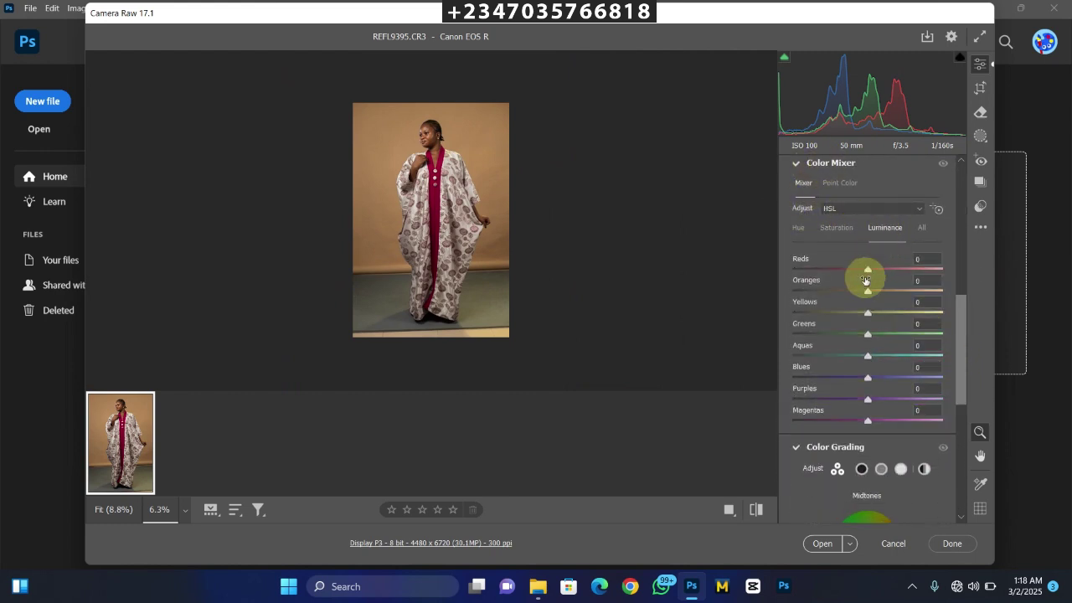
{"action": "left_click_drag", "start_coordinate": [877, 295], "coordinate": [879, 293]}
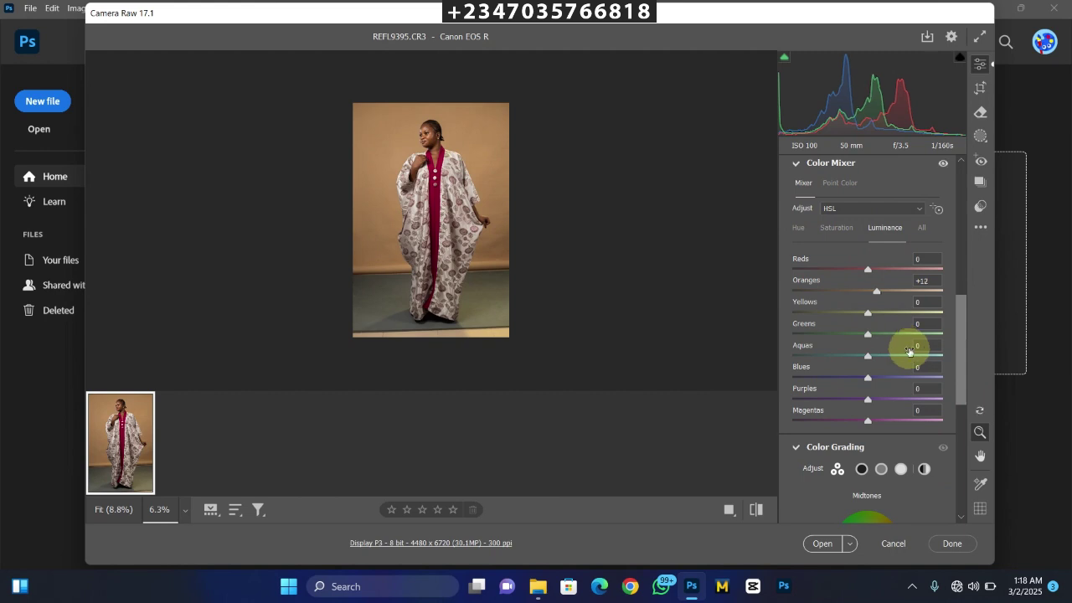
{"action": "left_click", "coordinate": [824, 544]}
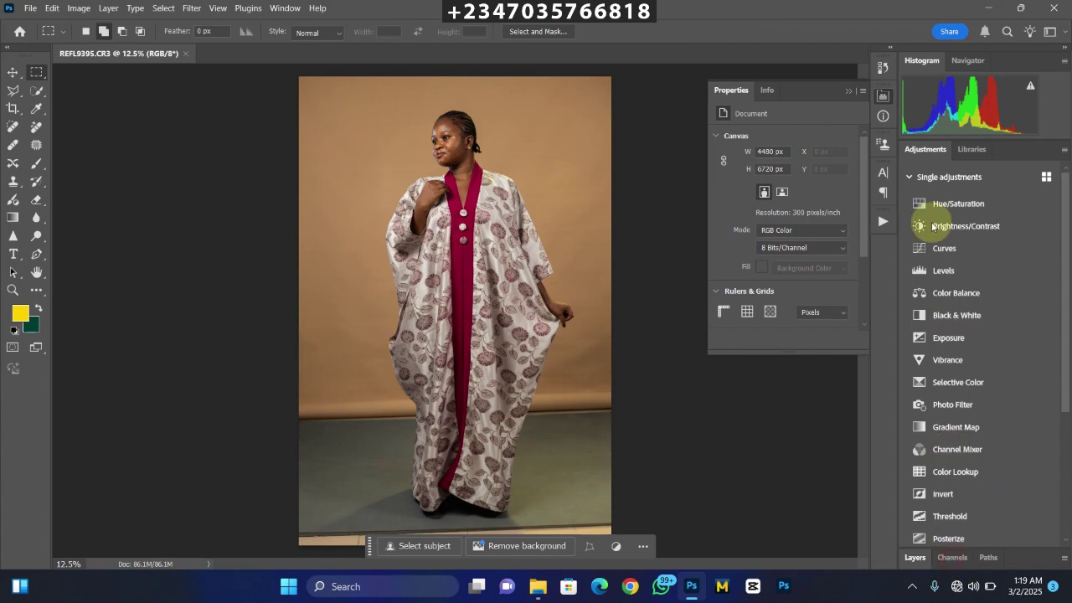
{"action": "left_click", "coordinate": [949, 556]}
{"action": "left_click", "coordinate": [947, 360]}
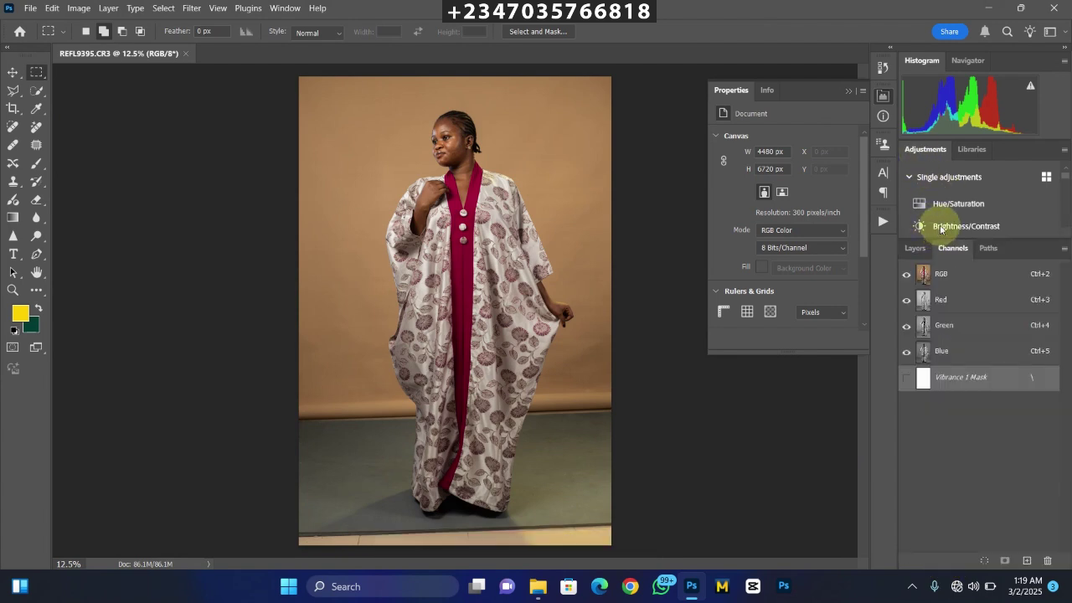
{"action": "left_click", "coordinate": [911, 248]}
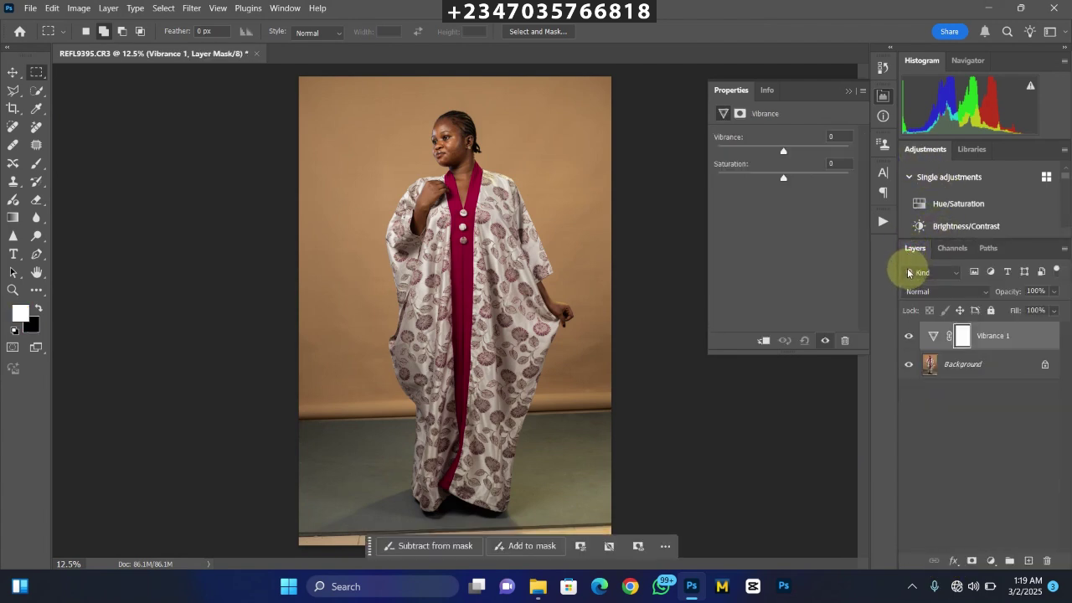
{"action": "key", "text": "Delete"}
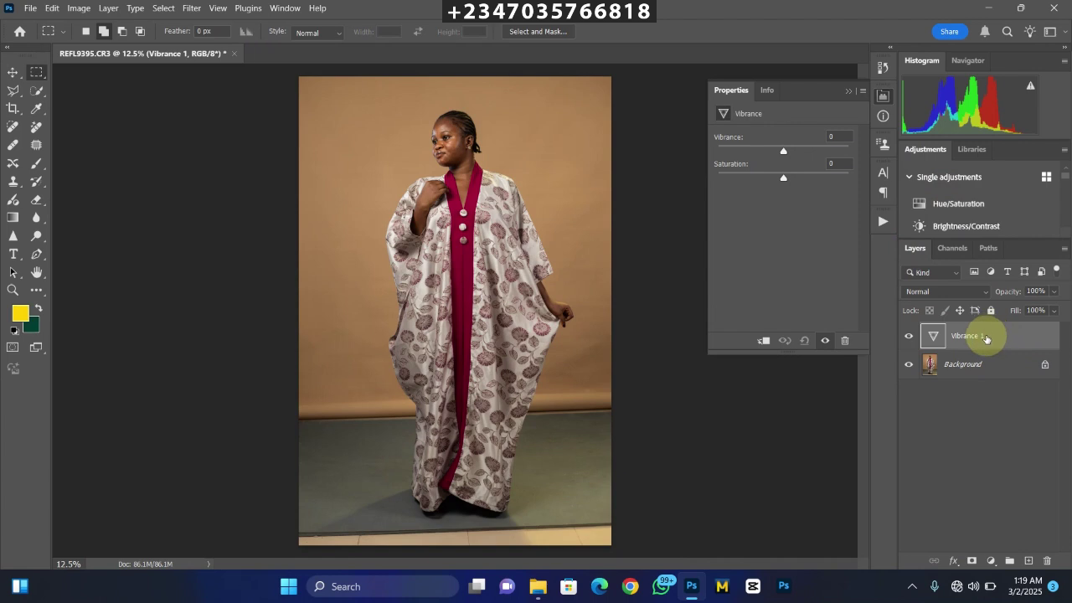
{"action": "key", "text": "Delete"}
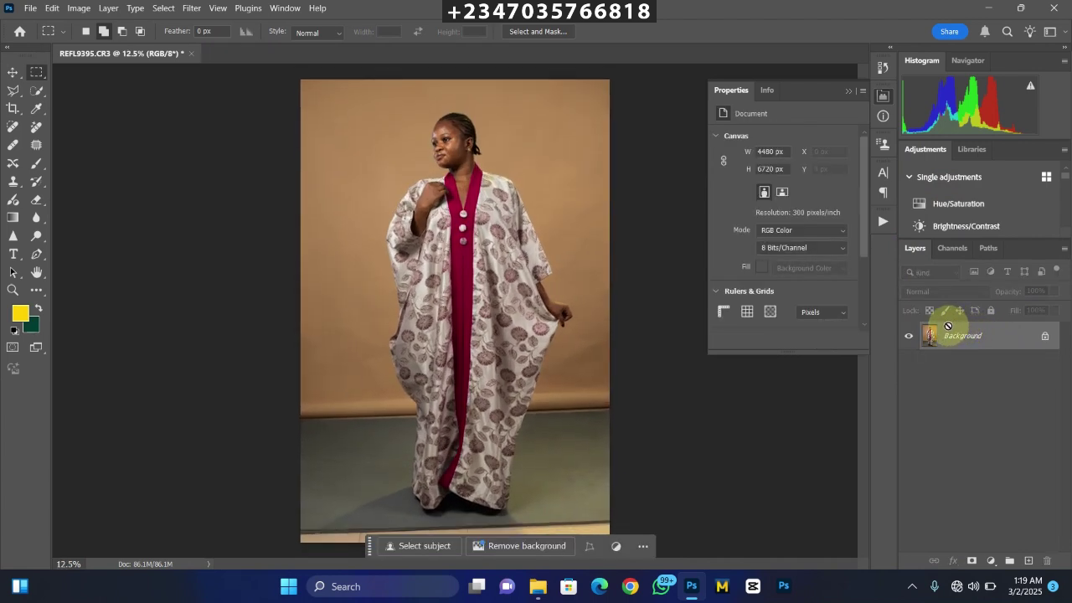
Expand the canvas evenly around the photo to about 7560 × 9450 px using a 4:5 crop filled with the background colour
{"action": "key", "text": "ctrl+minus"}
{"action": "key", "text": "ctrl+minus"}
{"action": "key", "text": "ctrl+plus"}
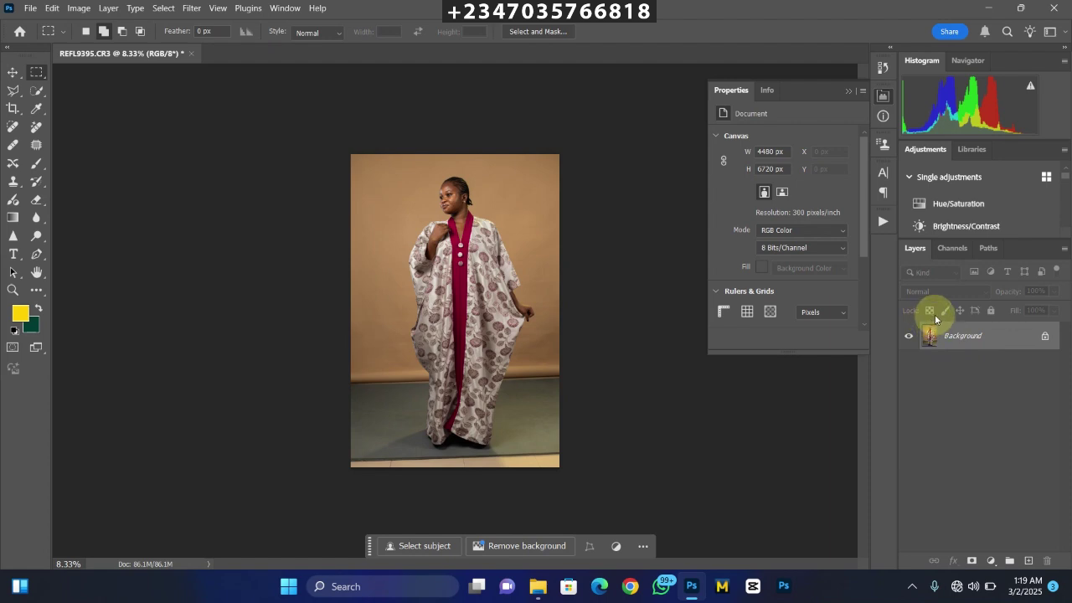
{"action": "key", "text": "c"}
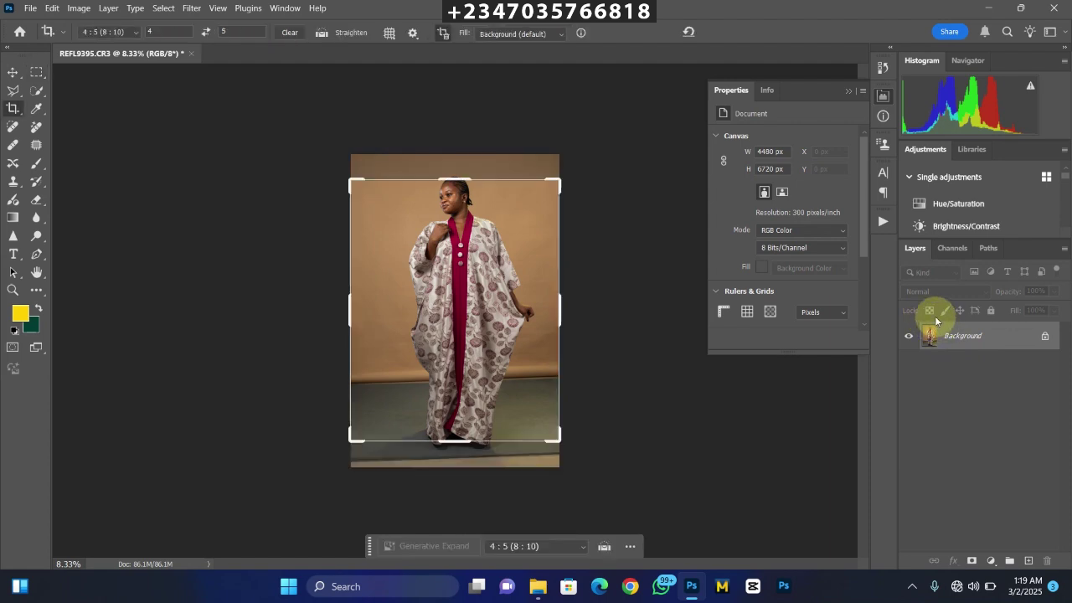
{"action": "left_click_drag", "start_coordinate": [450, 444], "coordinate": [455, 480]}
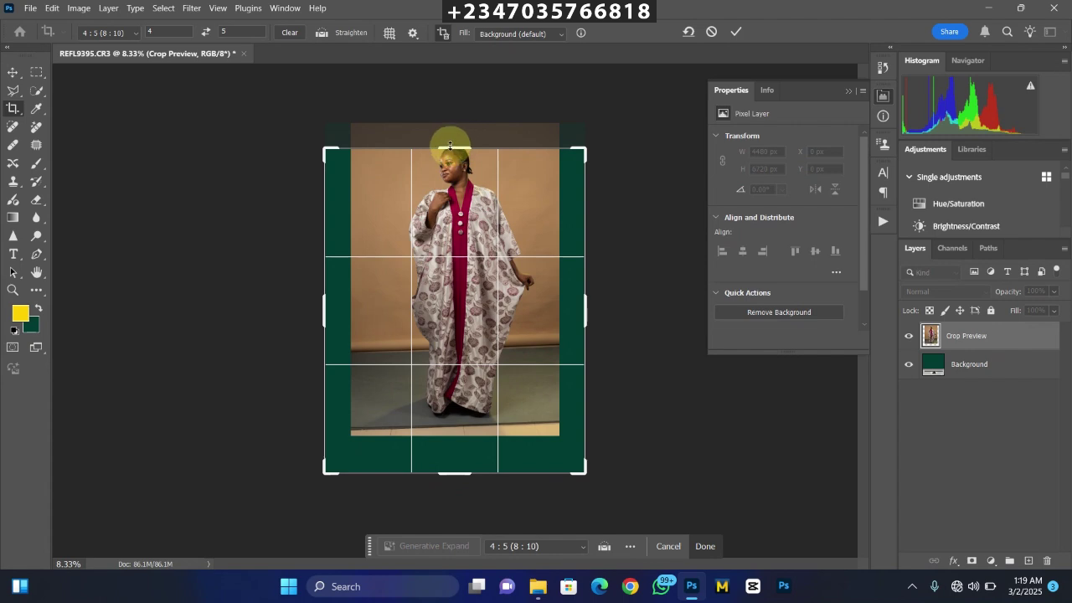
{"action": "left_click_drag", "start_coordinate": [450, 147], "coordinate": [451, 107]}
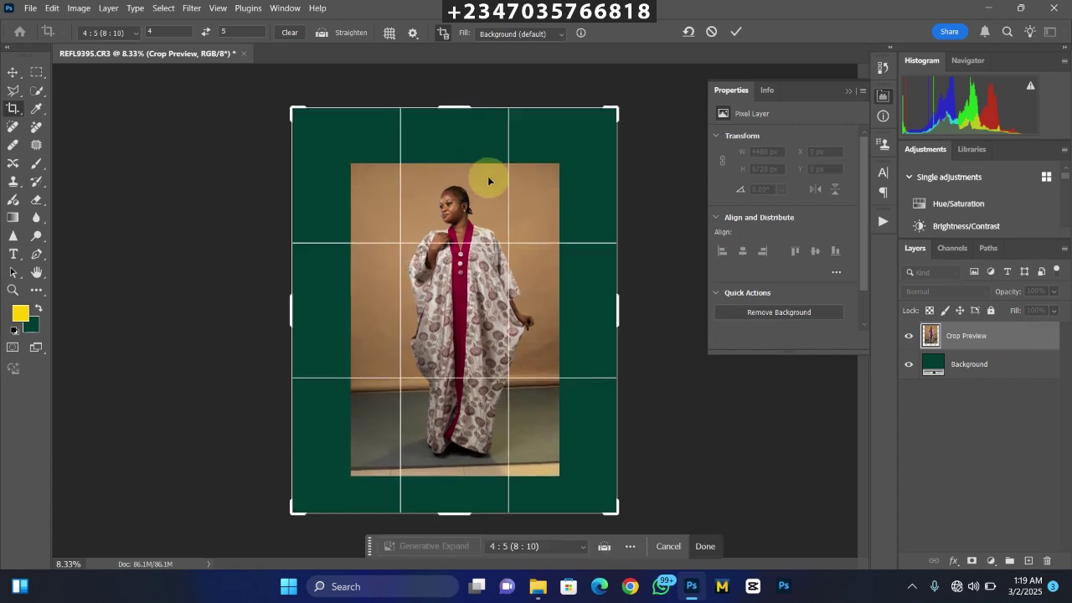
{"action": "key", "text": "ctrl+minus"}
{"action": "left_click_drag", "start_coordinate": [460, 469], "coordinate": [455, 474]}
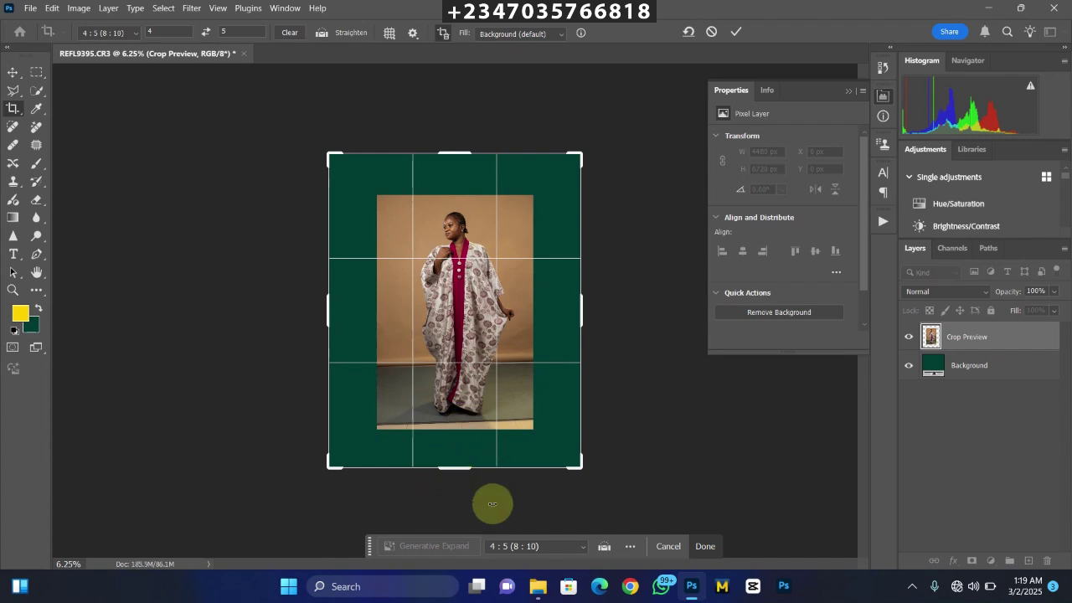
{"action": "left_click_drag", "start_coordinate": [450, 153], "coordinate": [450, 148]}
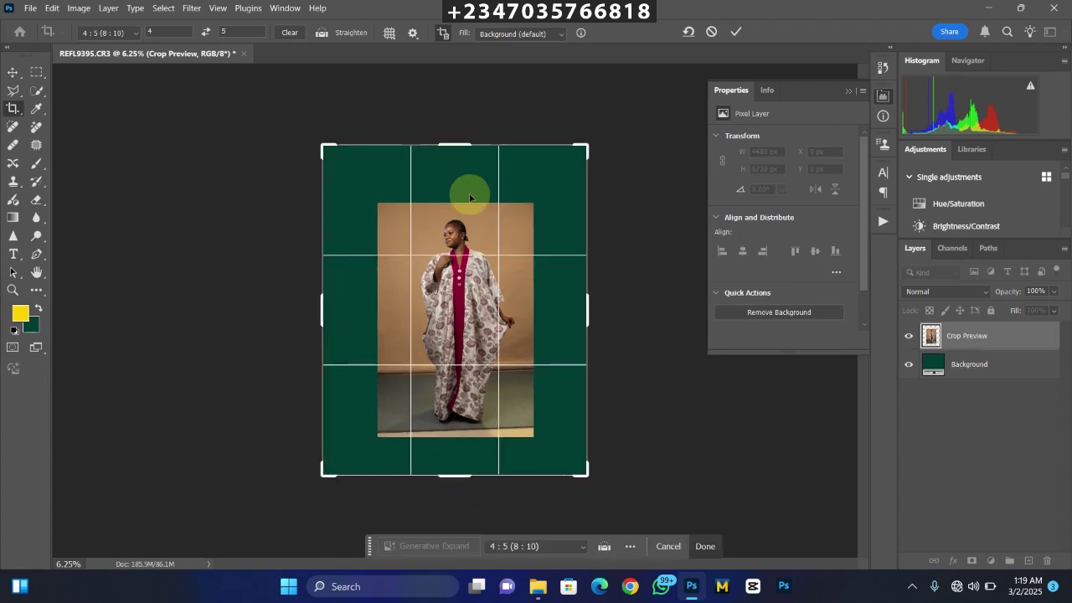
{"action": "key", "text": "Return"}
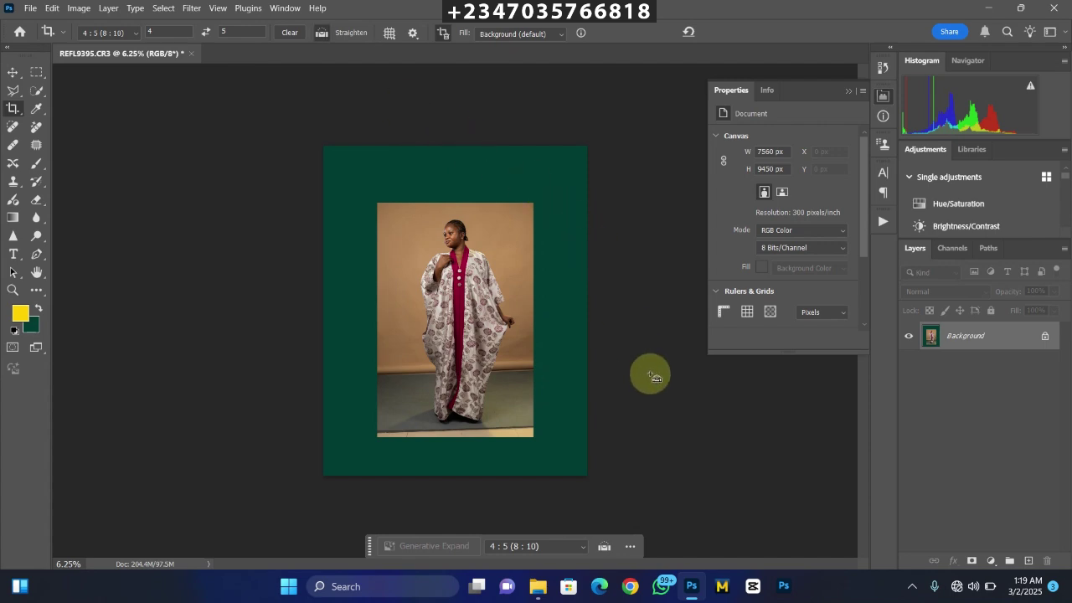
Duplicate the background layer and select the woman on the copy with the Quick Selection tool
{"action": "key", "text": "ctrl+j"}
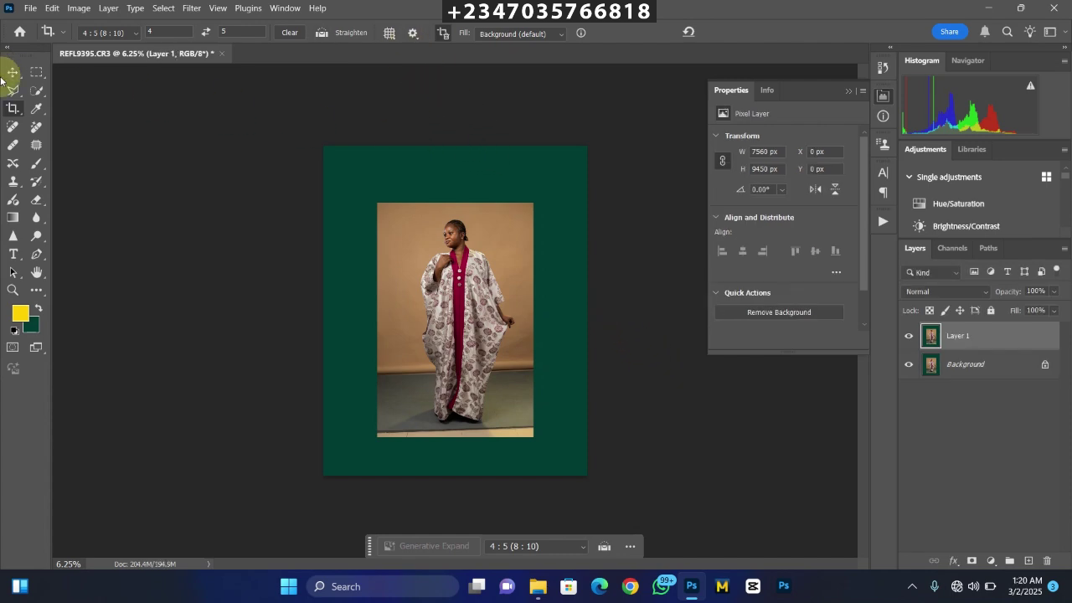
{"action": "left_click", "coordinate": [36, 91]}
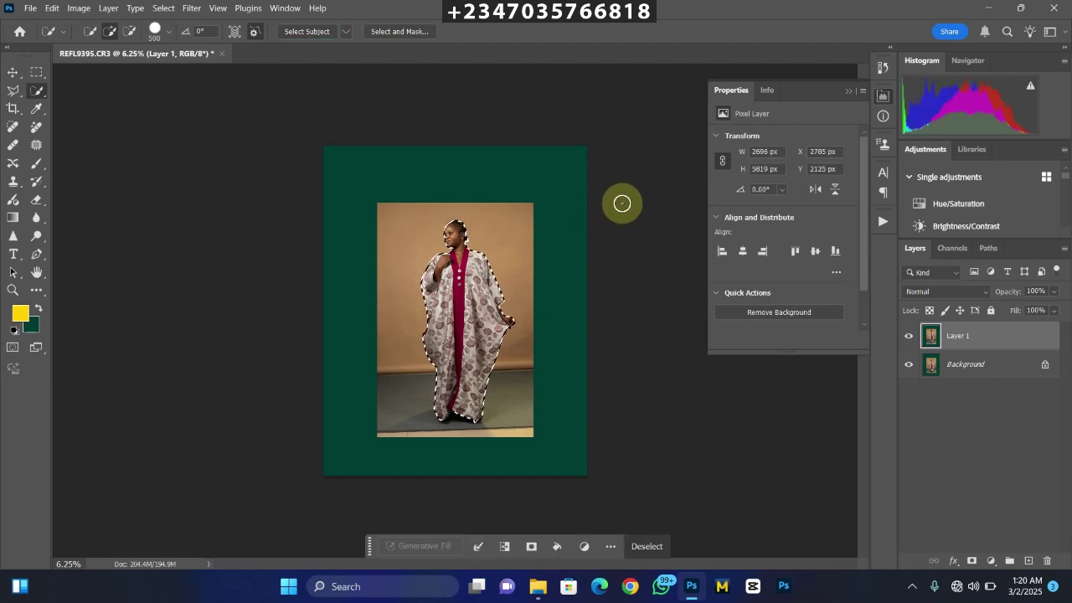
Add the missed parts of both black shoes below the gown's hem to the selection with the Polygonal Lasso
{"action": "key", "text": "ctrl+plus"}
{"action": "key", "text": "ctrl+plus"}
{"action": "key", "text": "ctrl+plus"}
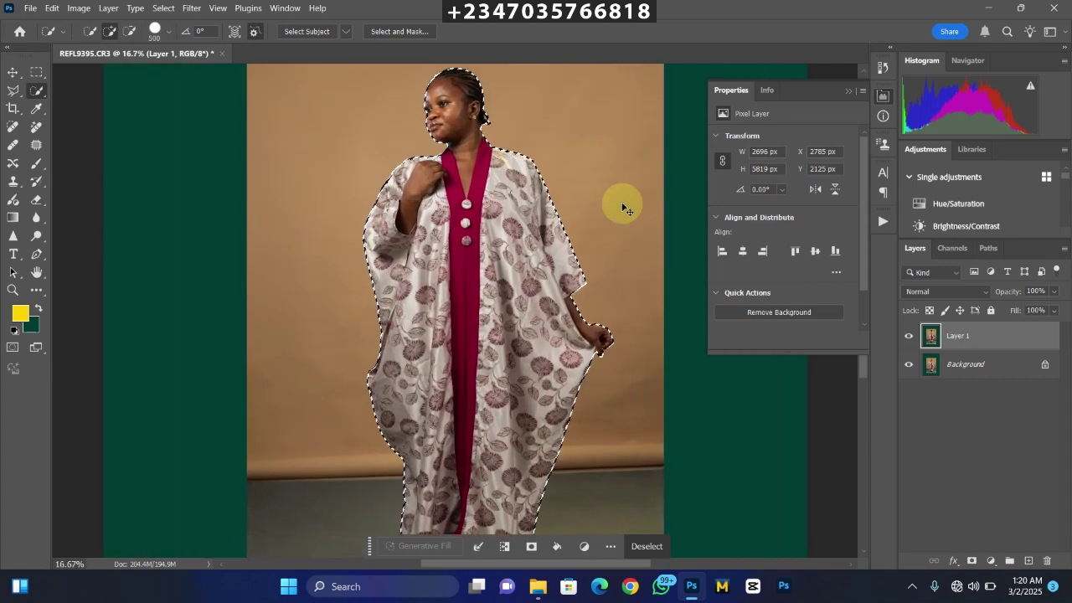
{"action": "key", "text": "ctrl+plus"}
{"action": "scroll", "coordinate": [491, 335], "scroll_direction": "down", "scroll_amount": 2}
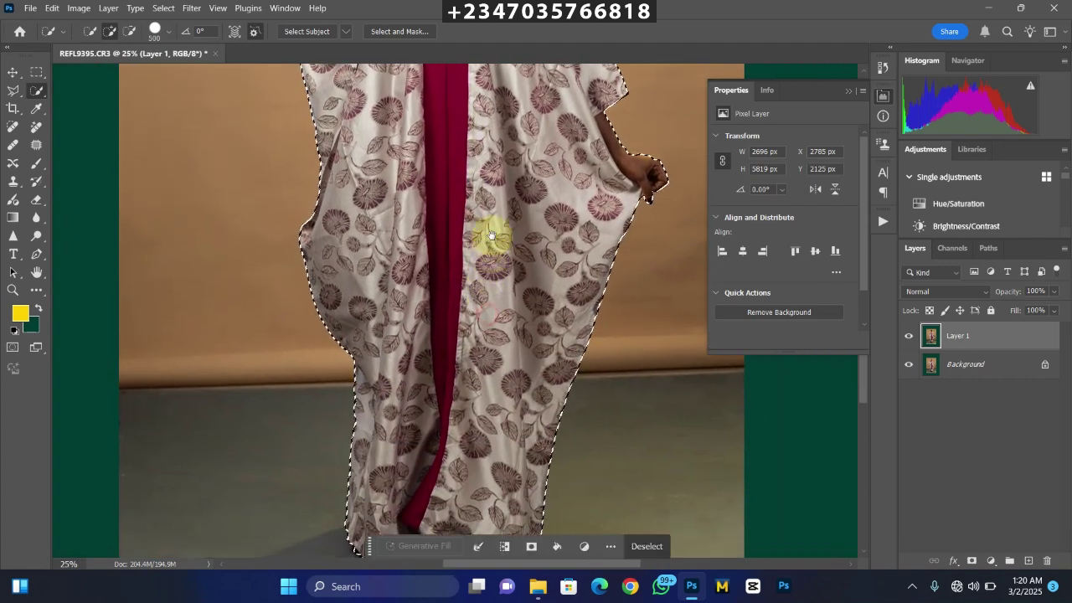
{"action": "scroll", "coordinate": [491, 235], "scroll_direction": "down", "scroll_amount": 2}
{"action": "key", "text": "ctrl+plus"}
{"action": "scroll", "coordinate": [551, 359], "scroll_direction": "down", "scroll_amount": 3}
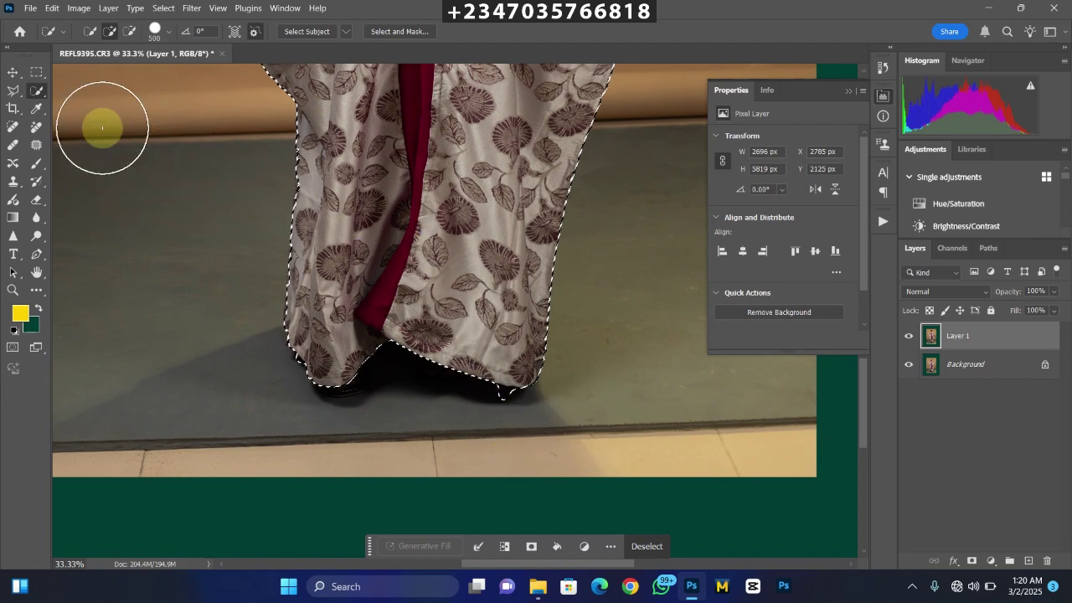
{"action": "left_click", "coordinate": [13, 92]}
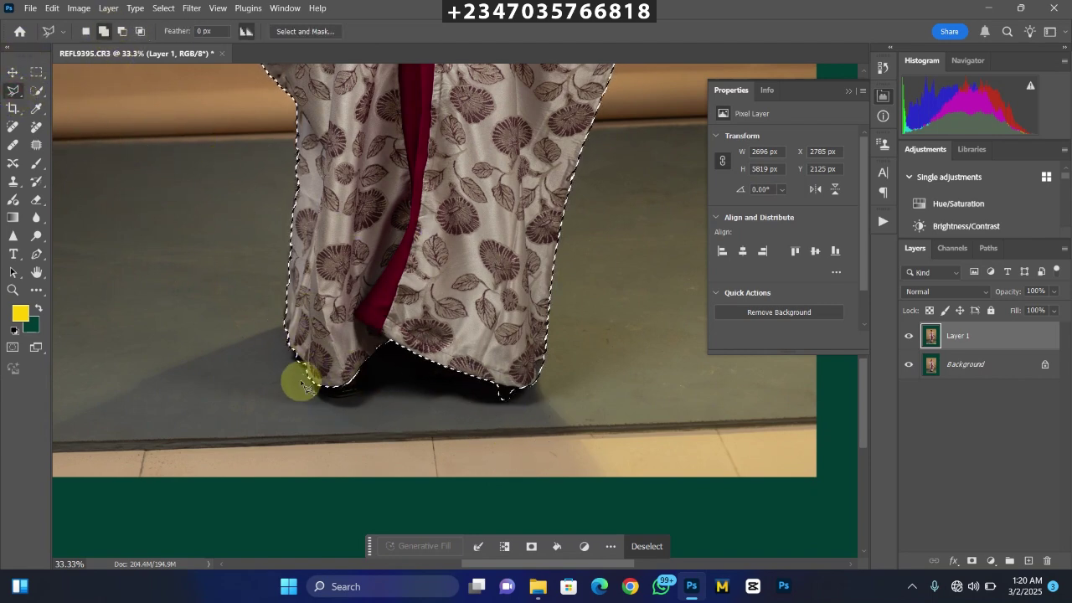
{"action": "mouse_move", "coordinate": [310, 381]}
{"action": "left_mouse_down"}
{"action": "mouse_move", "coordinate": [319, 400]}
{"action": "mouse_move", "coordinate": [359, 400]}
{"action": "mouse_move", "coordinate": [371, 366]}
{"action": "mouse_move", "coordinate": [349, 340]}
{"action": "mouse_move", "coordinate": [356, 350]}
{"action": "left_mouse_up"}
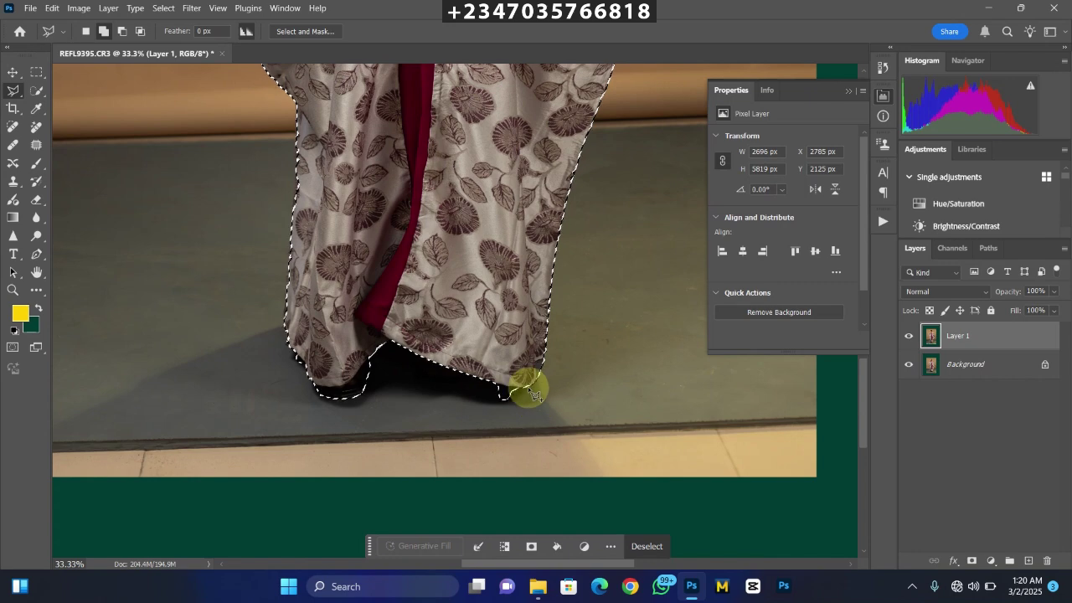
{"action": "mouse_move", "coordinate": [503, 391]}
{"action": "left_mouse_down"}
{"action": "mouse_move", "coordinate": [524, 405]}
{"action": "mouse_move", "coordinate": [502, 405]}
{"action": "left_mouse_up"}
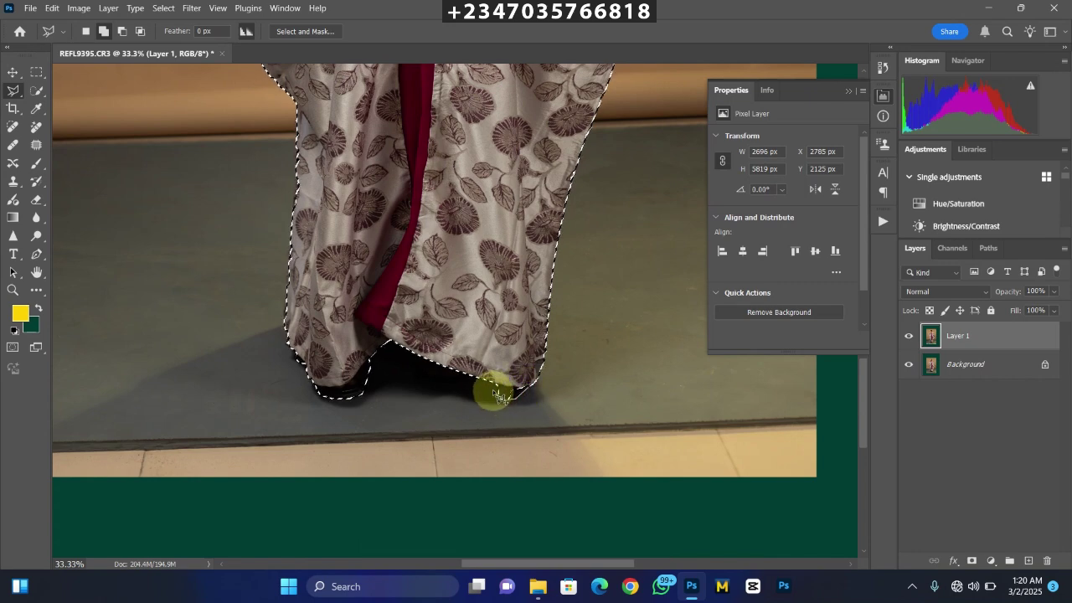
{"action": "double_click", "coordinate": [506, 365]}
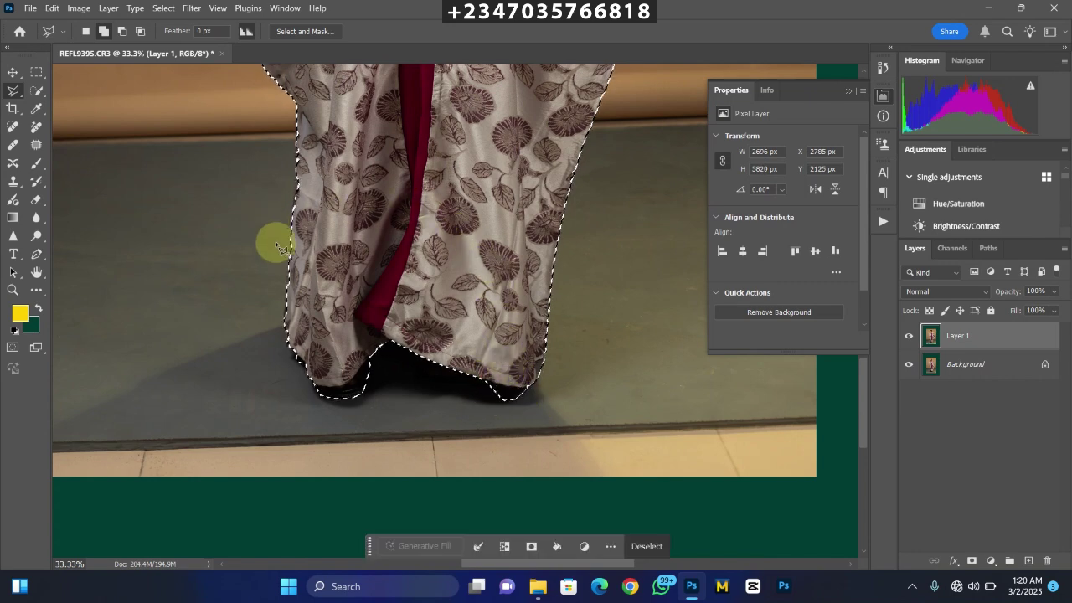
Refine the selection along the gown's lower left edge with the Polygonal Lasso, including the missed fabric
{"action": "mouse_move", "coordinate": [290, 251]}
{"action": "left_mouse_down"}
{"action": "mouse_move", "coordinate": [372, 287]}
{"action": "mouse_move", "coordinate": [374, 310]}
{"action": "left_mouse_up"}
{"action": "key", "text": "ctrl+plus"}
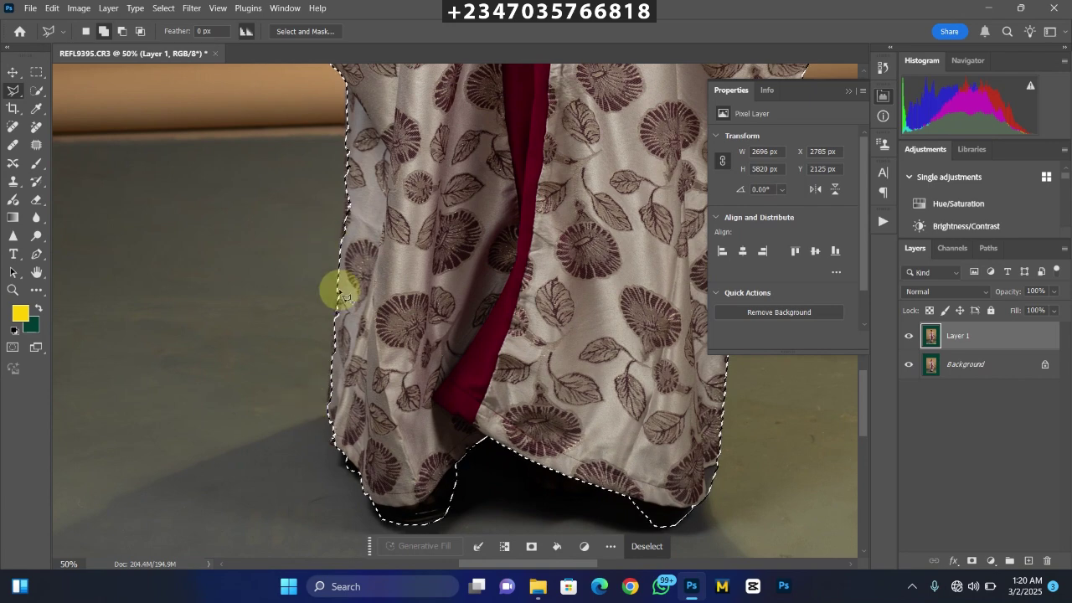
{"action": "mouse_move", "coordinate": [332, 414]}
{"action": "left_mouse_down"}
{"action": "mouse_move", "coordinate": [350, 232]}
{"action": "mouse_move", "coordinate": [352, 144]}
{"action": "left_mouse_up"}
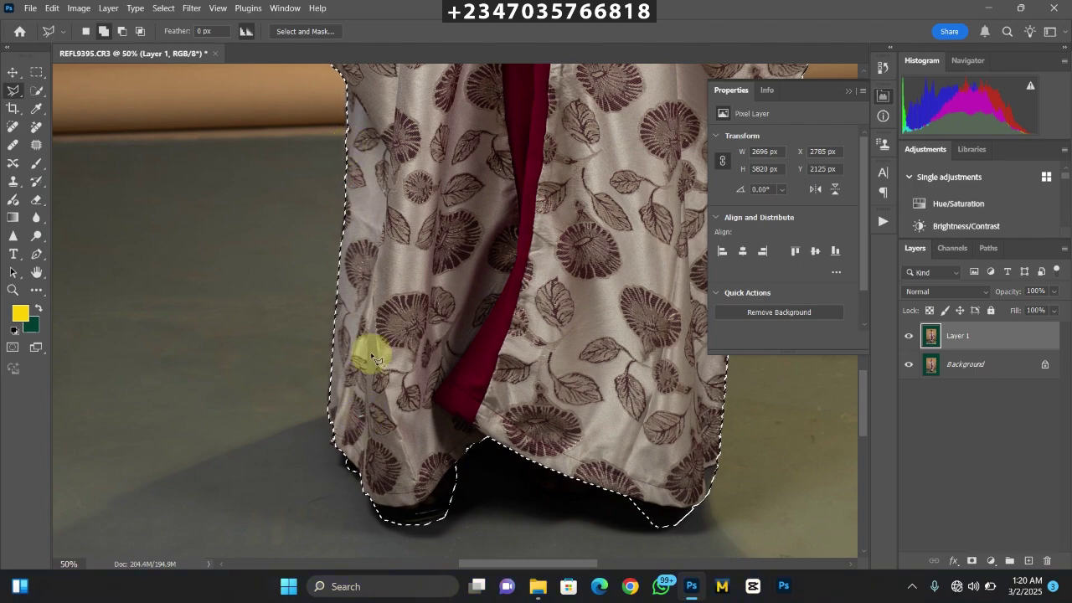
Add the missed edge of the lowered wrist and the back of the hand to the selection with the Polygonal Lasso
{"action": "left_click_drag", "start_coordinate": [489, 101], "coordinate": [400, 310]}
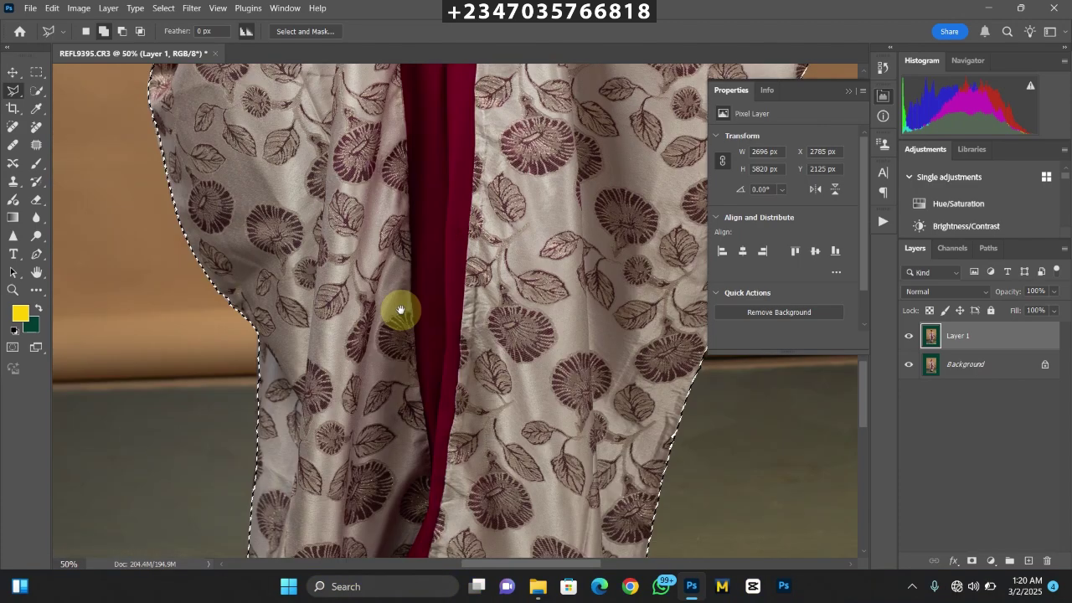
{"action": "left_click_drag", "start_coordinate": [561, 151], "coordinate": [399, 289]}
{"action": "left_click_drag", "start_coordinate": [576, 120], "coordinate": [462, 255]}
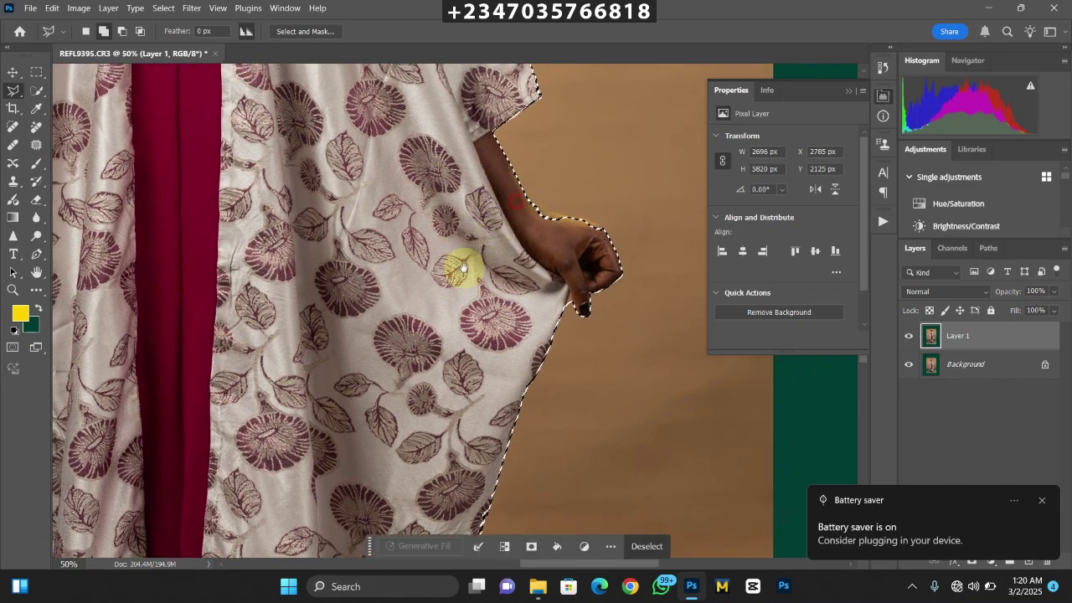
{"action": "left_click_drag", "start_coordinate": [558, 232], "coordinate": [500, 325]}
{"action": "scroll", "coordinate": [479, 297], "scroll_direction": "up", "scroll_amount": 4}
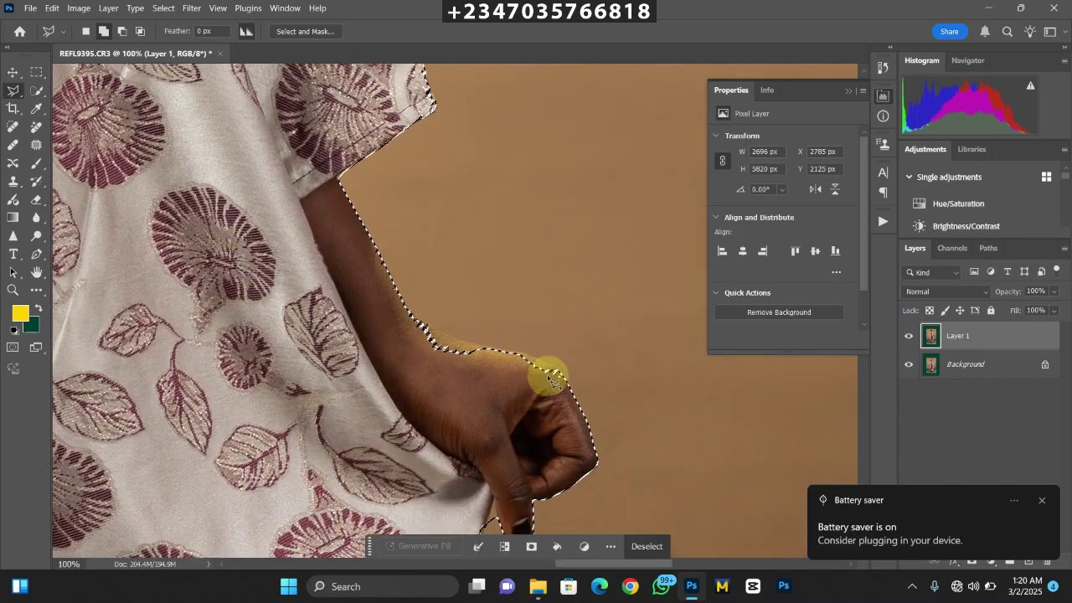
{"action": "mouse_move", "coordinate": [548, 378]}
{"action": "left_mouse_down"}
{"action": "mouse_move", "coordinate": [558, 371]}
{"action": "mouse_move", "coordinate": [536, 355]}
{"action": "mouse_move", "coordinate": [427, 331]}
{"action": "left_mouse_up"}
{"action": "left_click", "coordinate": [426, 323]}
{"action": "left_click", "coordinate": [410, 311]}
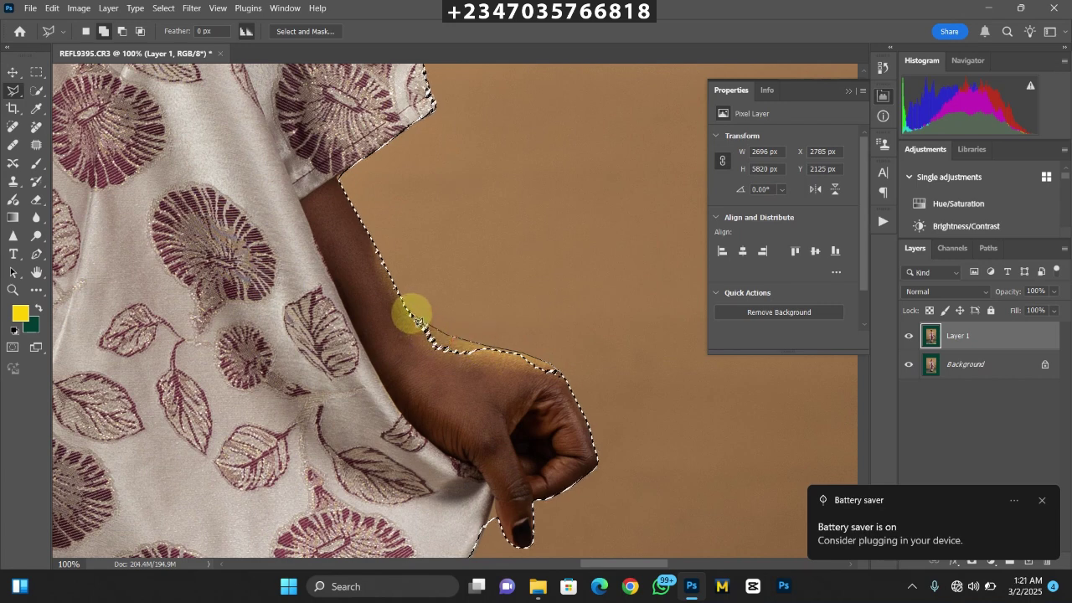
{"action": "left_click", "coordinate": [395, 305]}
{"action": "left_click", "coordinate": [394, 337]}
{"action": "left_click", "coordinate": [424, 402]}
{"action": "left_click", "coordinate": [464, 438]}
{"action": "left_click", "coordinate": [493, 442]}
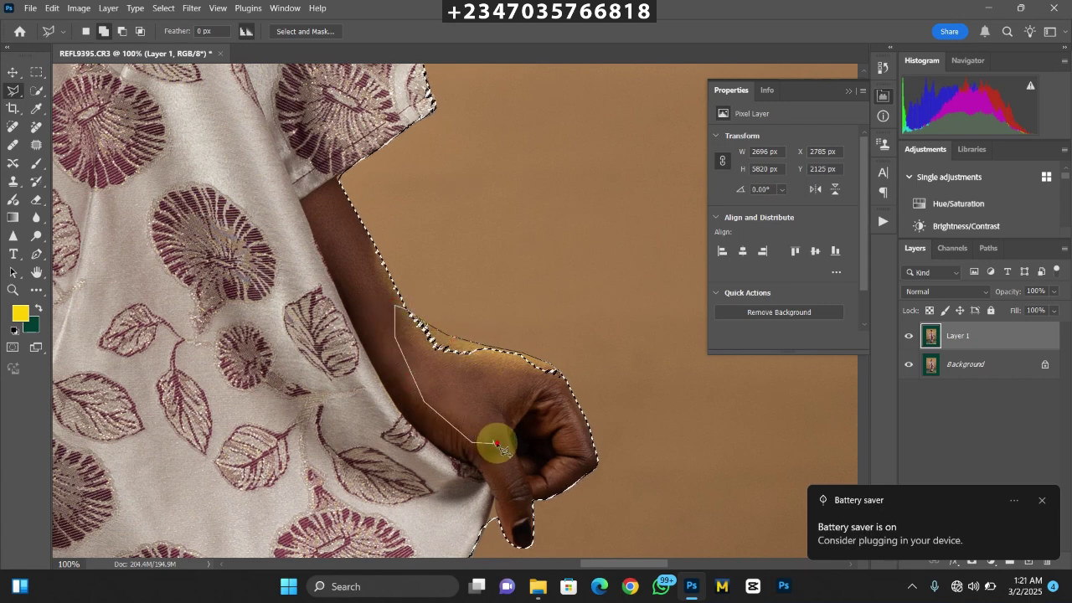
{"action": "left_click", "coordinate": [559, 389]}
{"action": "left_click", "coordinate": [560, 373]}
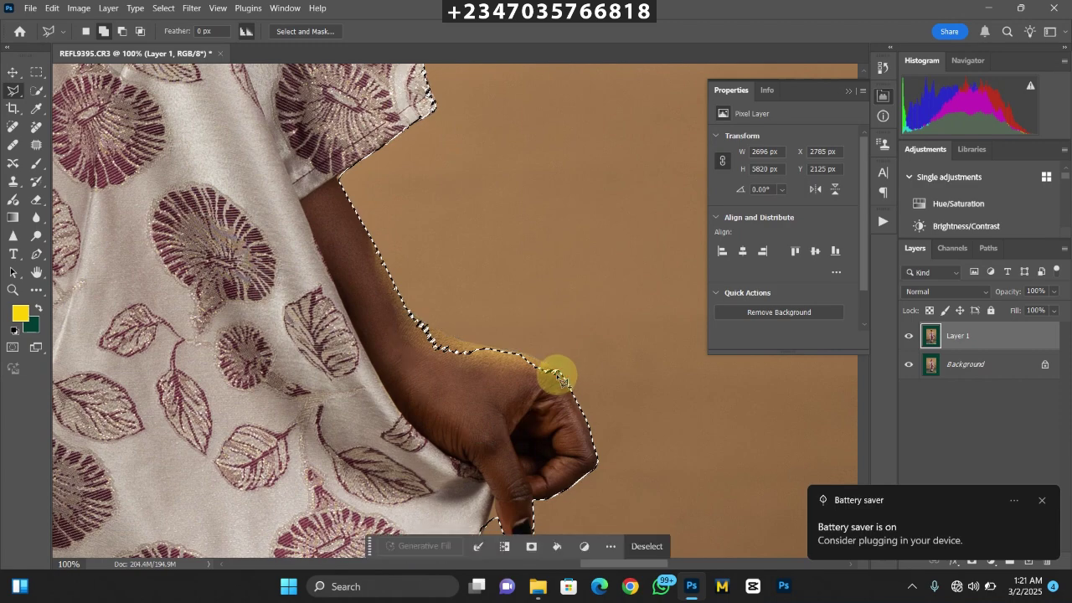
Subtract the small backdrop gap between the thumb and the gown from the selection with the Polygonal Lasso
{"action": "left_click_drag", "start_coordinate": [523, 431], "coordinate": [538, 304]}
{"action": "key", "text": "ctrl+plus"}
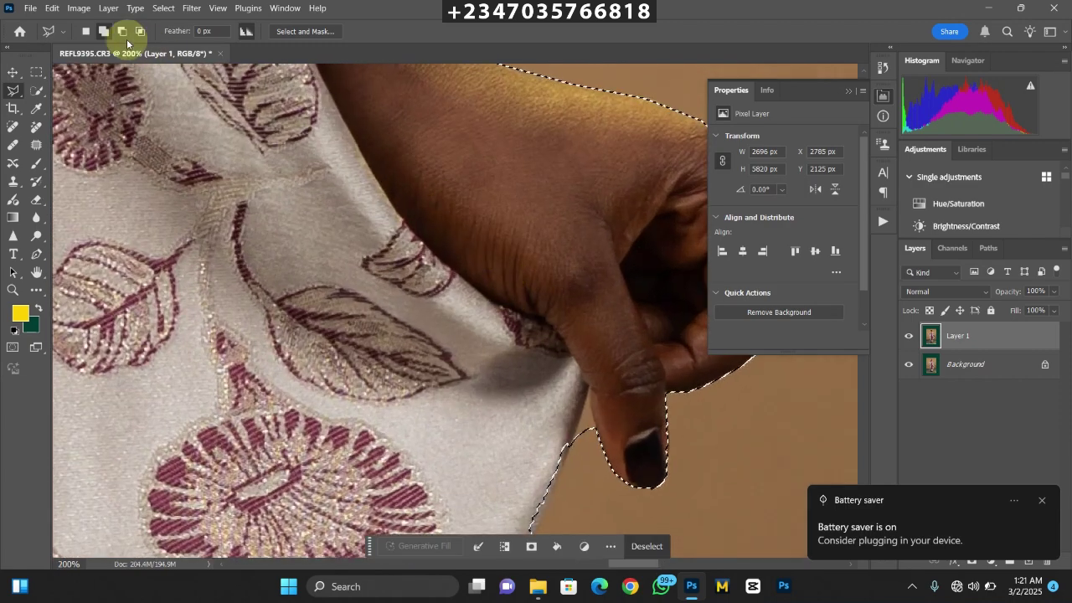
{"action": "left_click", "coordinate": [122, 34]}
{"action": "left_click", "coordinate": [122, 31]}
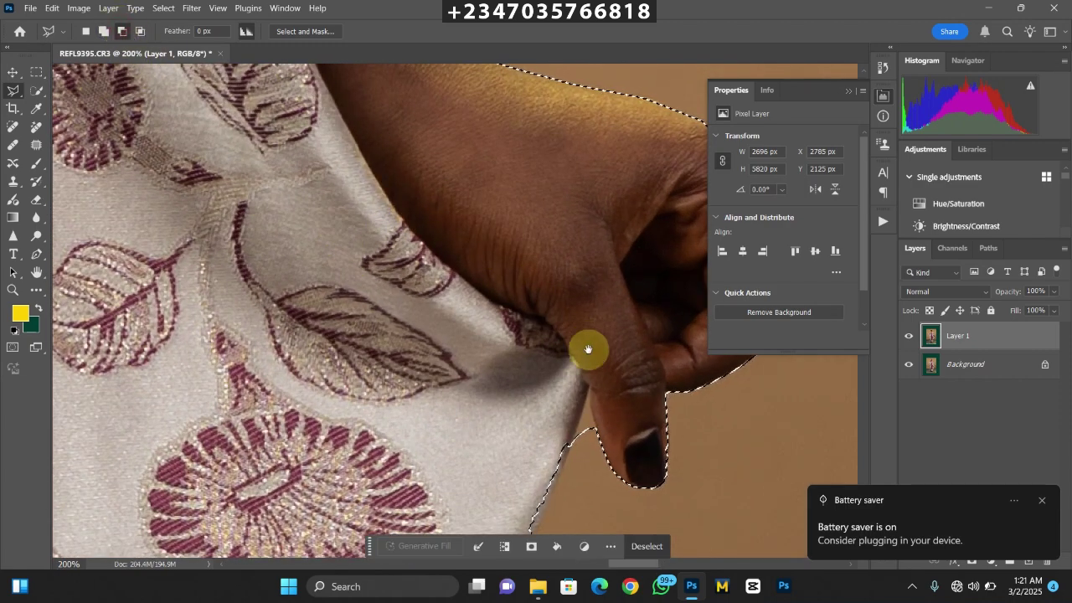
{"action": "left_click_drag", "start_coordinate": [589, 349], "coordinate": [565, 243]}
{"action": "left_click", "coordinate": [575, 311]}
{"action": "left_click", "coordinate": [571, 285]}
{"action": "left_click", "coordinate": [550, 327]}
{"action": "double_click", "coordinate": [560, 349]}
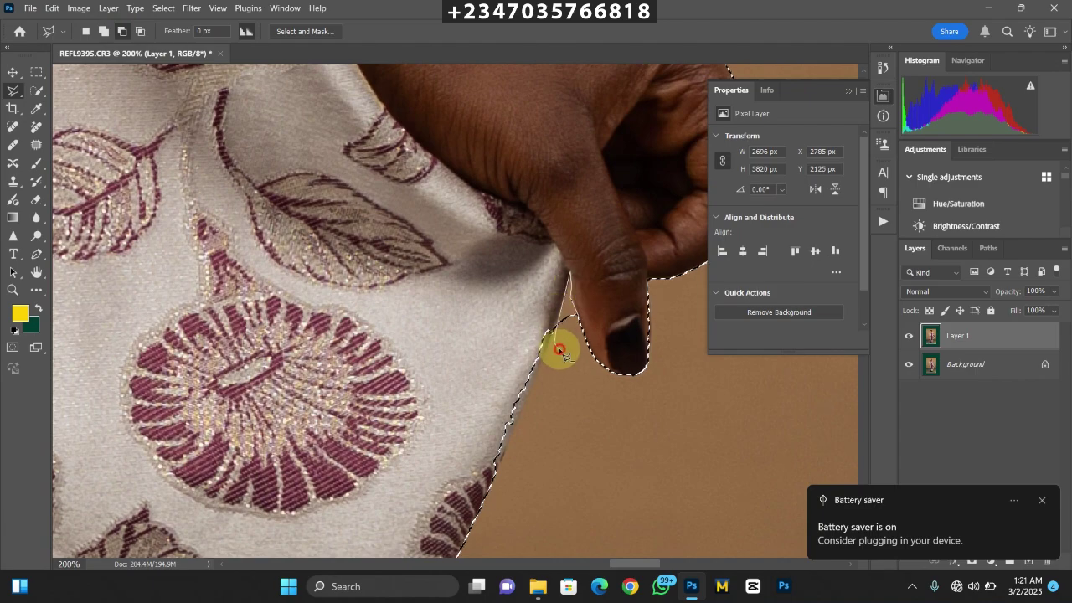
{"action": "left_click_drag", "start_coordinate": [560, 349], "coordinate": [598, 230]}
Add the missed edge of the gown's shoulder and collar beside the raised hand to the selection with the Polygonal Lasso
{"action": "left_click", "coordinate": [104, 33]}
{"action": "left_click", "coordinate": [531, 342]}
{"action": "key", "text": "ctrl+minus"}
{"action": "key", "text": "ctrl+minus"}
{"action": "mouse_move", "coordinate": [436, 108]}
{"action": "left_mouse_down"}
{"action": "mouse_move", "coordinate": [438, 192]}
{"action": "mouse_move", "coordinate": [539, 275]}
{"action": "left_mouse_up"}
{"action": "key", "text": "ctrl+plus"}
{"action": "left_click", "coordinate": [373, 452]}
{"action": "left_click", "coordinate": [469, 440]}
{"action": "left_click", "coordinate": [531, 429]}
{"action": "left_click", "coordinate": [507, 474]}
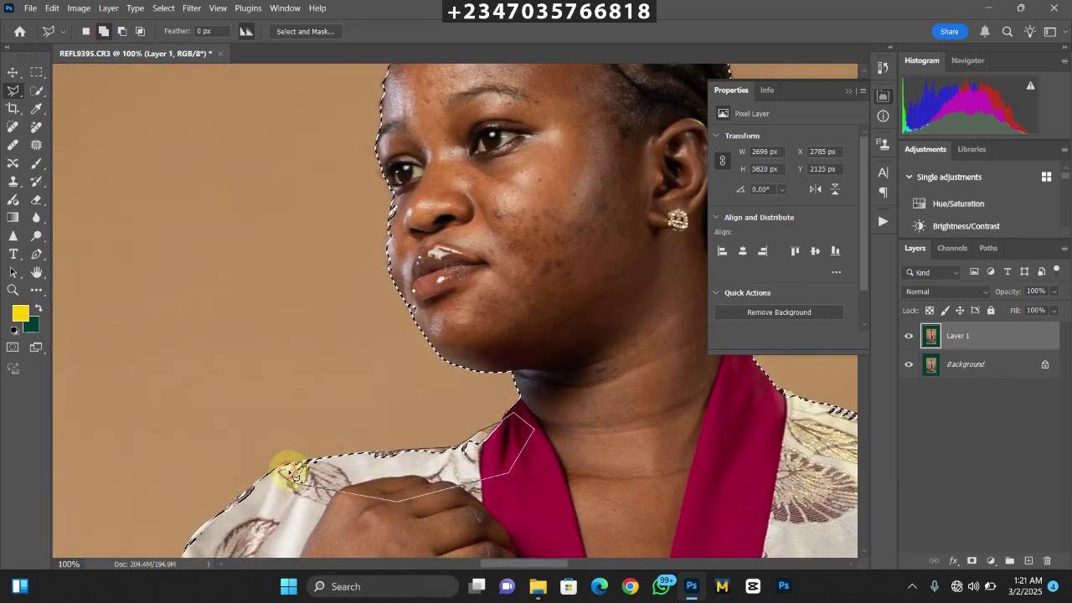
{"action": "double_click", "coordinate": [285, 465]}
Add the missed edge of the face from beside the nose down to below the lips to the selection
{"action": "scroll", "coordinate": [413, 242], "scroll_direction": "up", "scroll_amount": 1}
{"action": "left_click", "coordinate": [395, 361]}
{"action": "left_click", "coordinate": [358, 287]}
{"action": "left_click", "coordinate": [364, 160]}
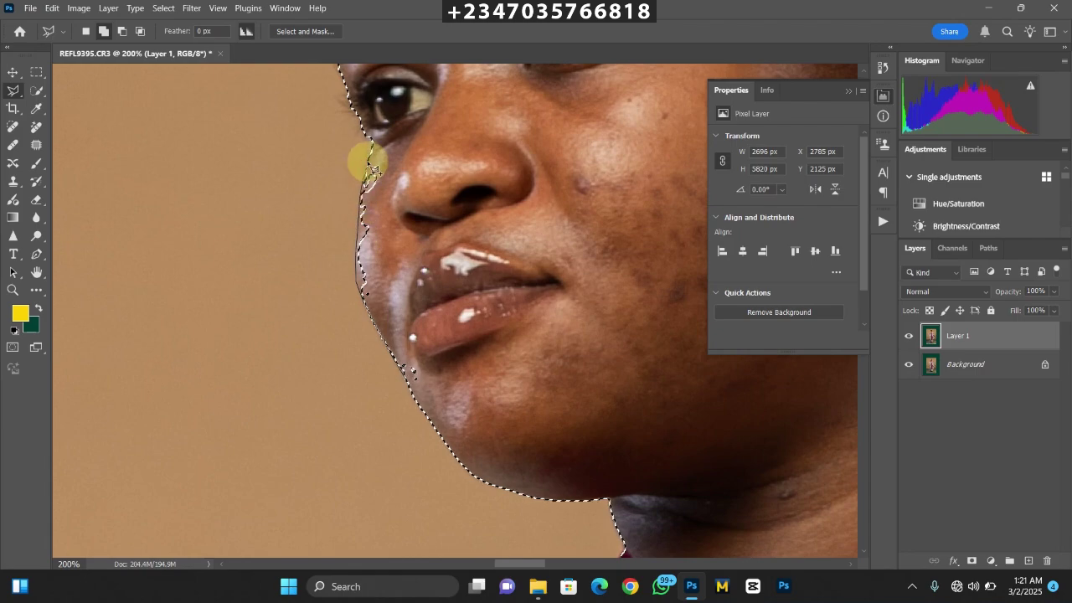
{"action": "left_click", "coordinate": [396, 123]}
{"action": "left_click", "coordinate": [466, 211]}
{"action": "double_click", "coordinate": [412, 374]}
{"action": "left_click_drag", "start_coordinate": [423, 109], "coordinate": [446, 271]}
{"action": "scroll", "coordinate": [382, 383], "scroll_direction": "down", "scroll_amount": 8}
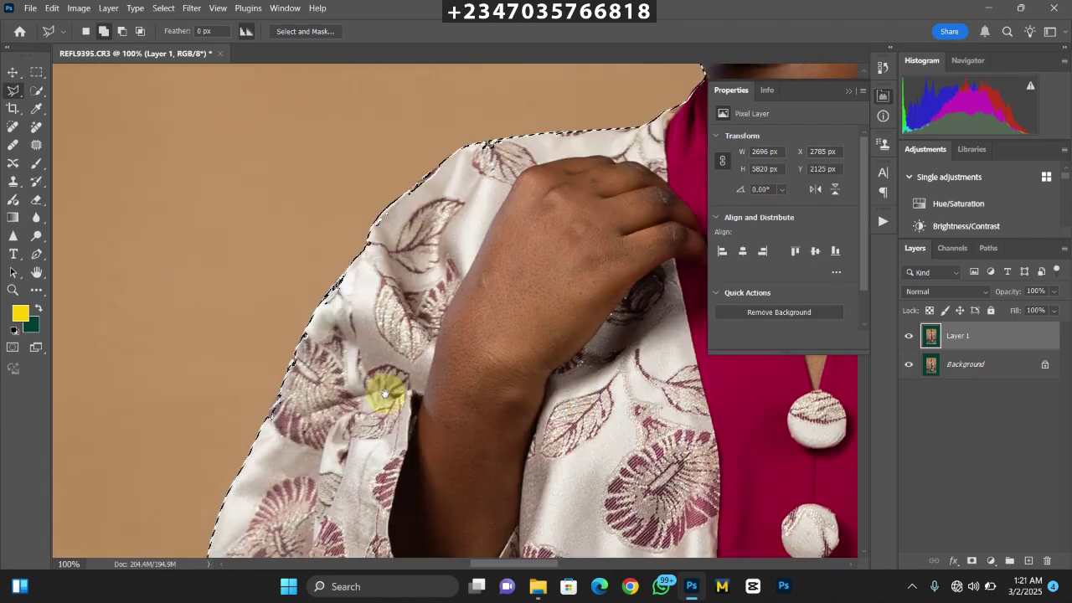
Mask Layer 1 with the woman's selection feathered by 2 pixels, and make the Background layer active
{"action": "key", "text": "ctrl+0"}
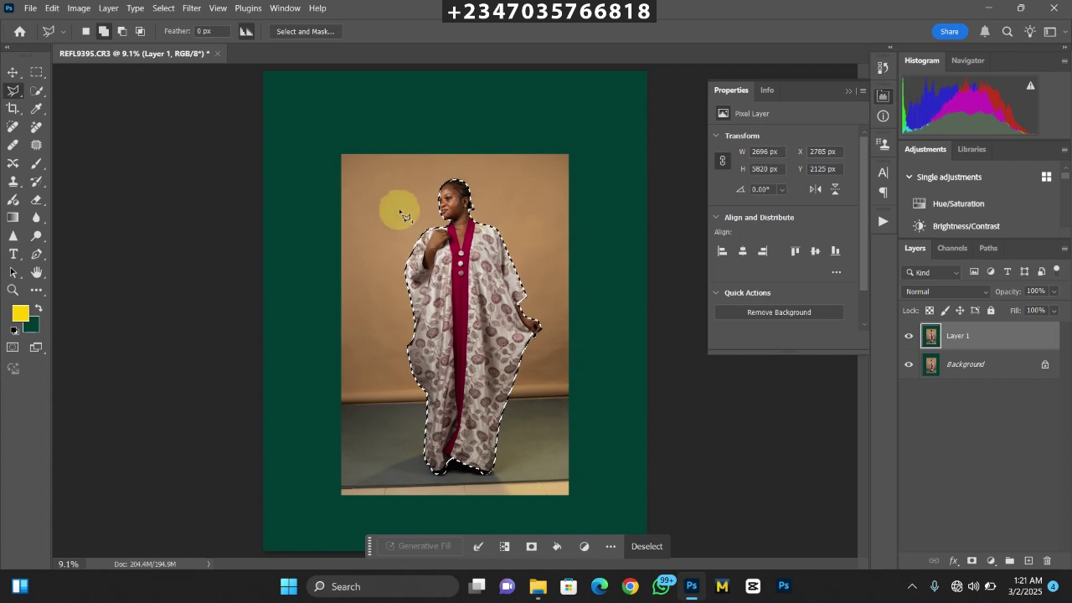
{"action": "right_click", "coordinate": [429, 238]}
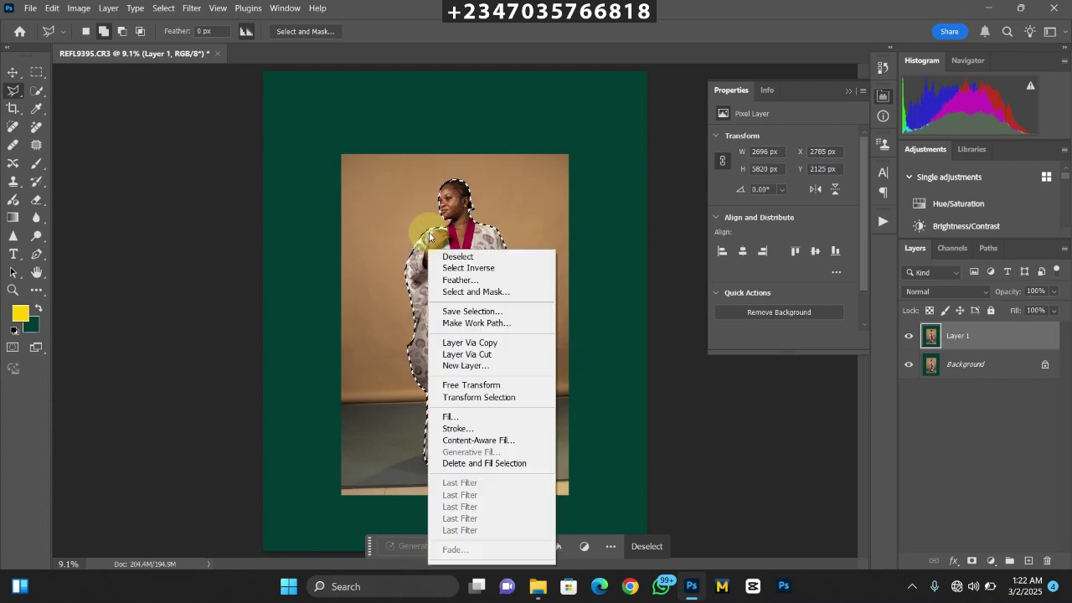
{"action": "left_click", "coordinate": [461, 280]}
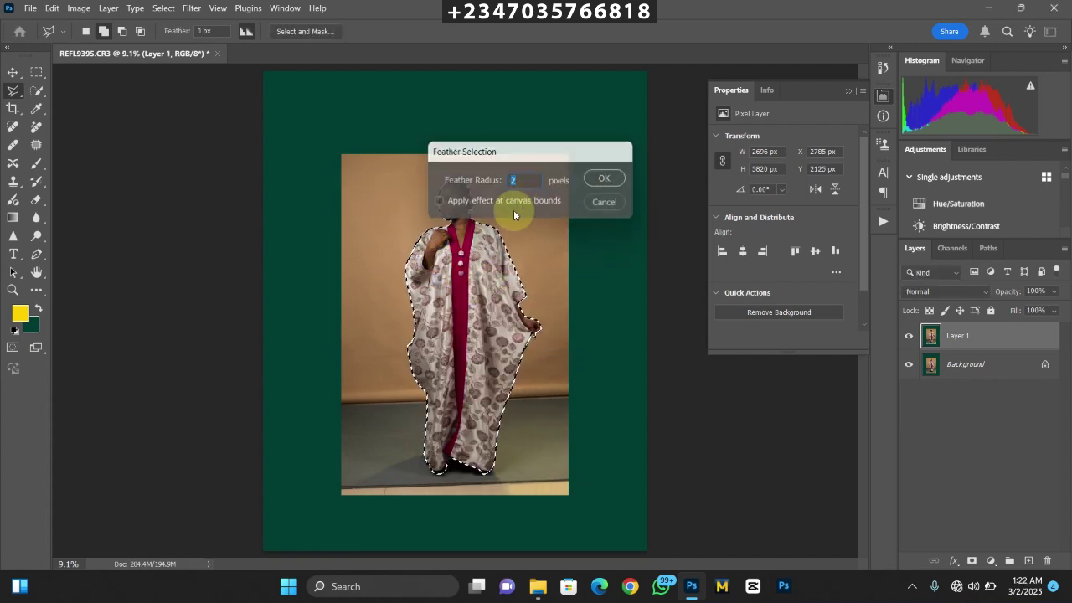
{"action": "key", "text": "Return"}
{"action": "left_click", "coordinate": [972, 560]}
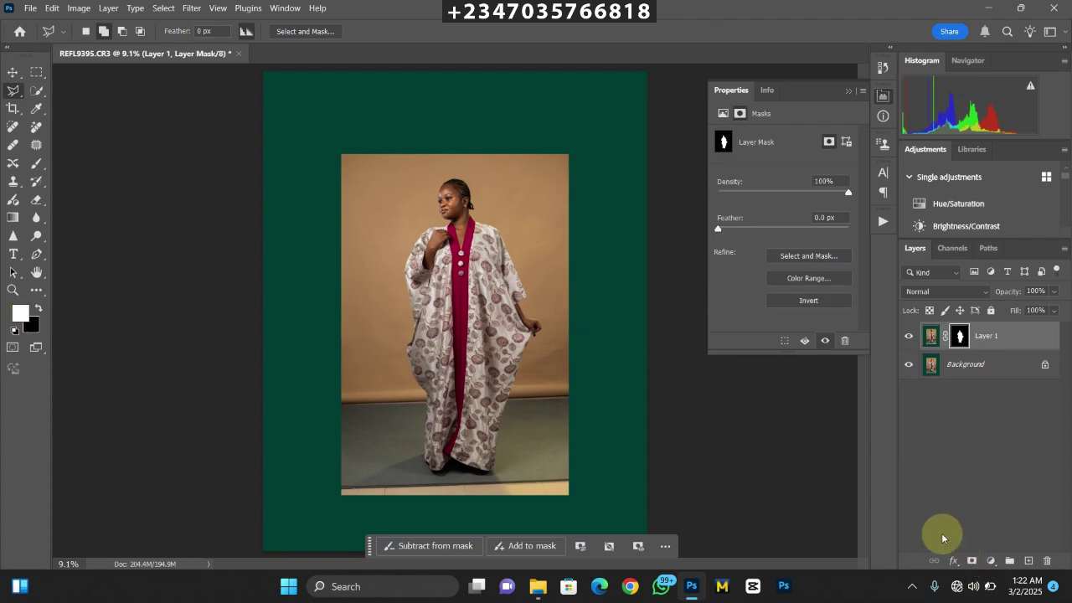
{"action": "key", "text": "ctrl+plus"}
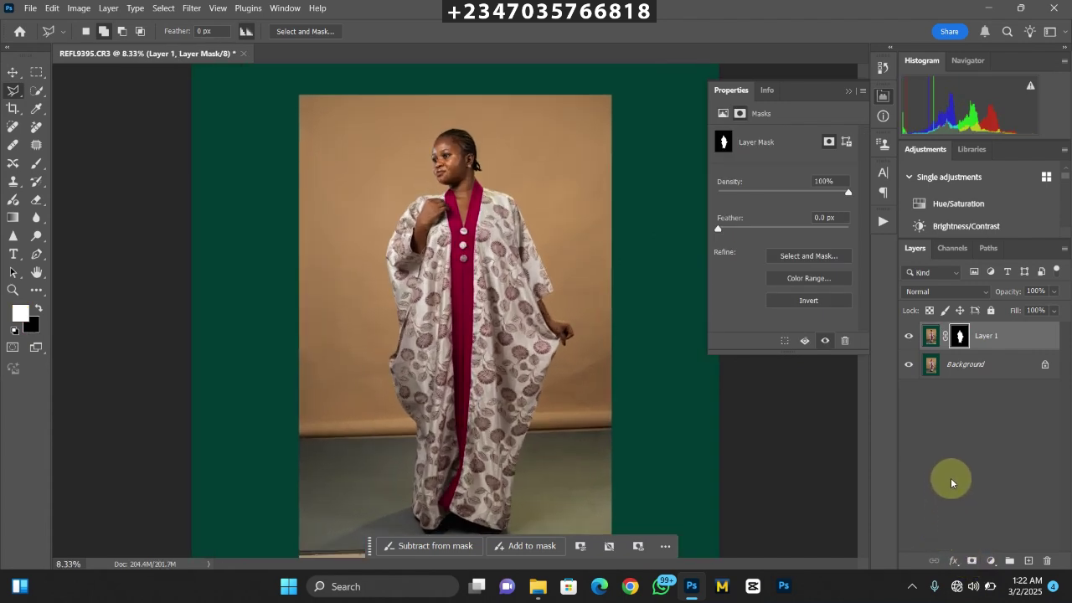
{"action": "key", "text": "ctrl+minus"}
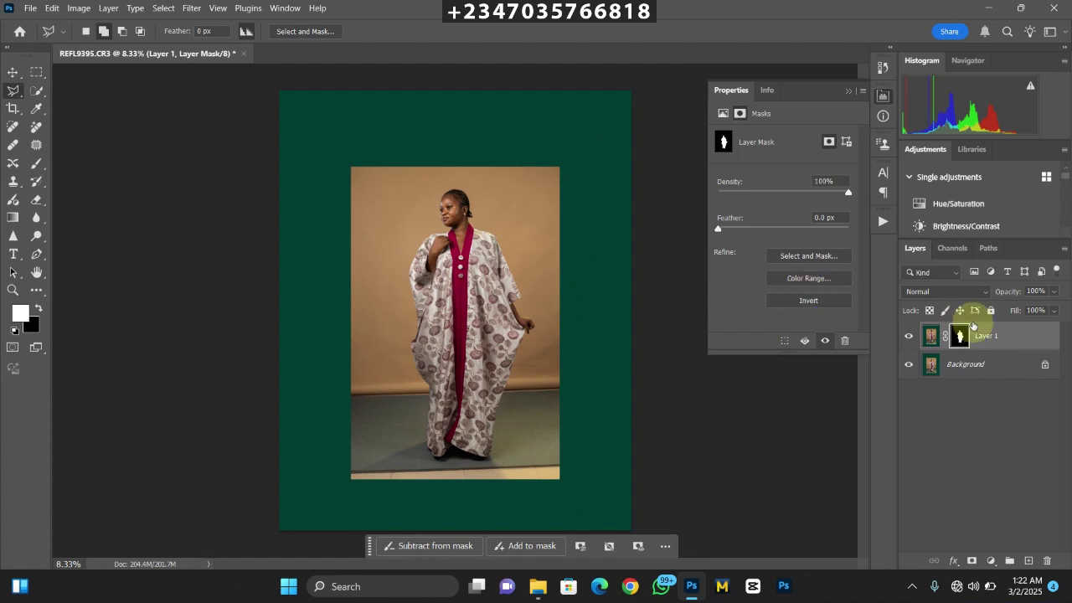
{"action": "left_click", "coordinate": [963, 367]}
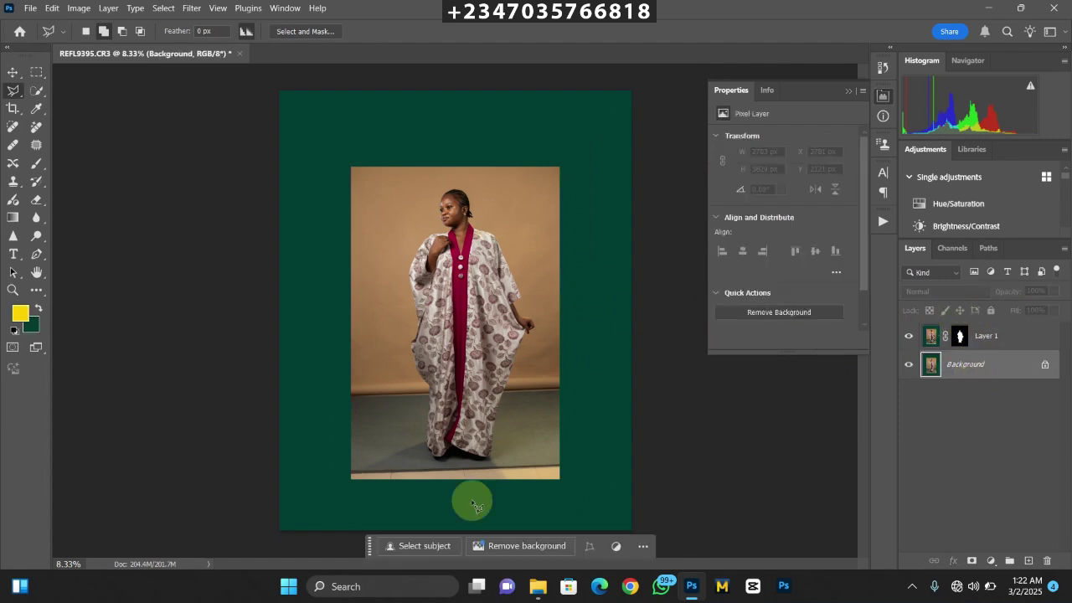
Switch to File Explorer and look through the Downloads folder for a replacement backdrop image
{"action": "left_click", "coordinate": [537, 590]}
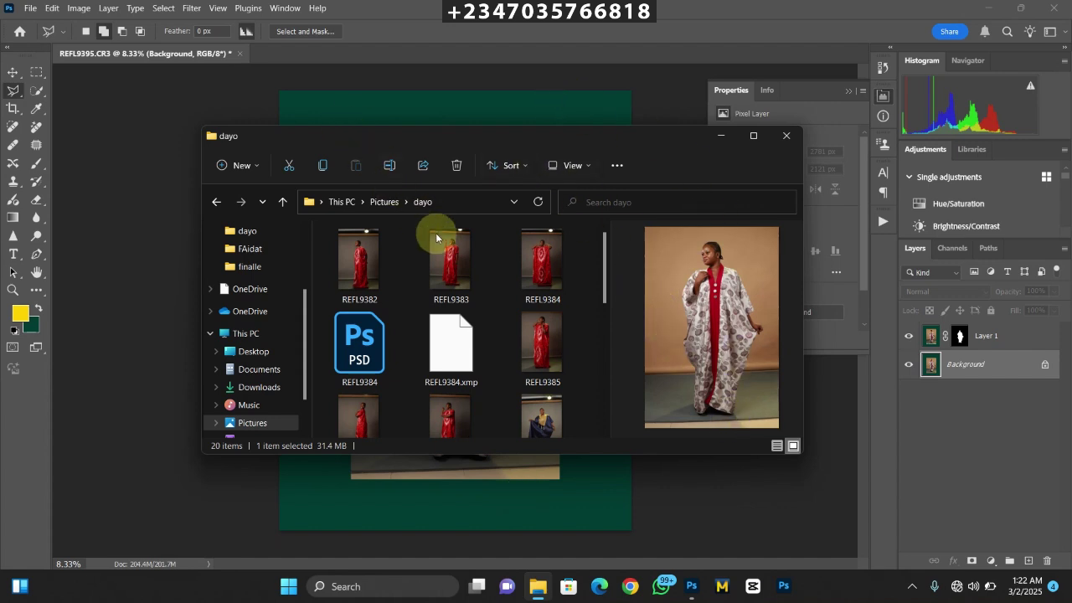
{"action": "left_click", "coordinate": [257, 390]}
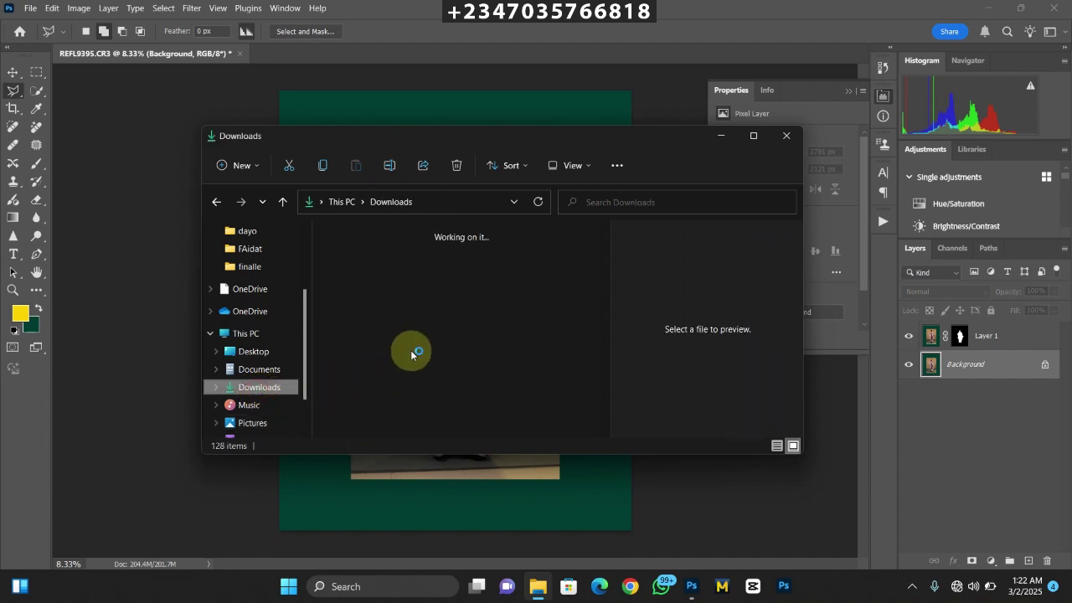
{"action": "left_click", "coordinate": [436, 291]}
{"action": "key", "text": "r"}
{"action": "key", "text": "r"}
{"action": "key", "text": "r"}
{"action": "key", "text": "r"}
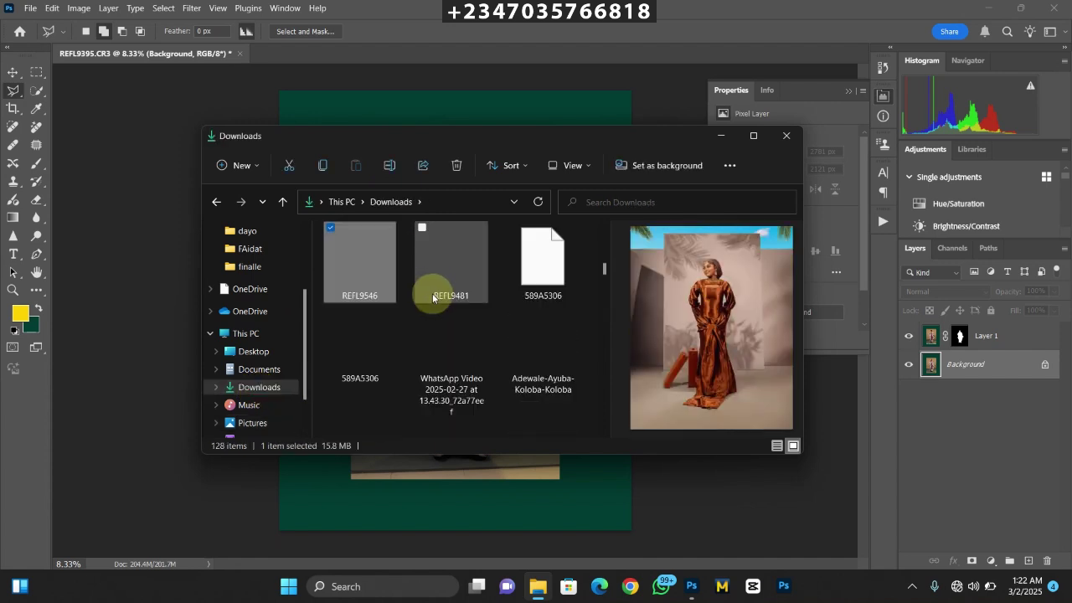
{"action": "key", "text": "Down"}
{"action": "key", "text": "Down"}
{"action": "key", "text": "Down"}
{"action": "key", "text": "Down"}
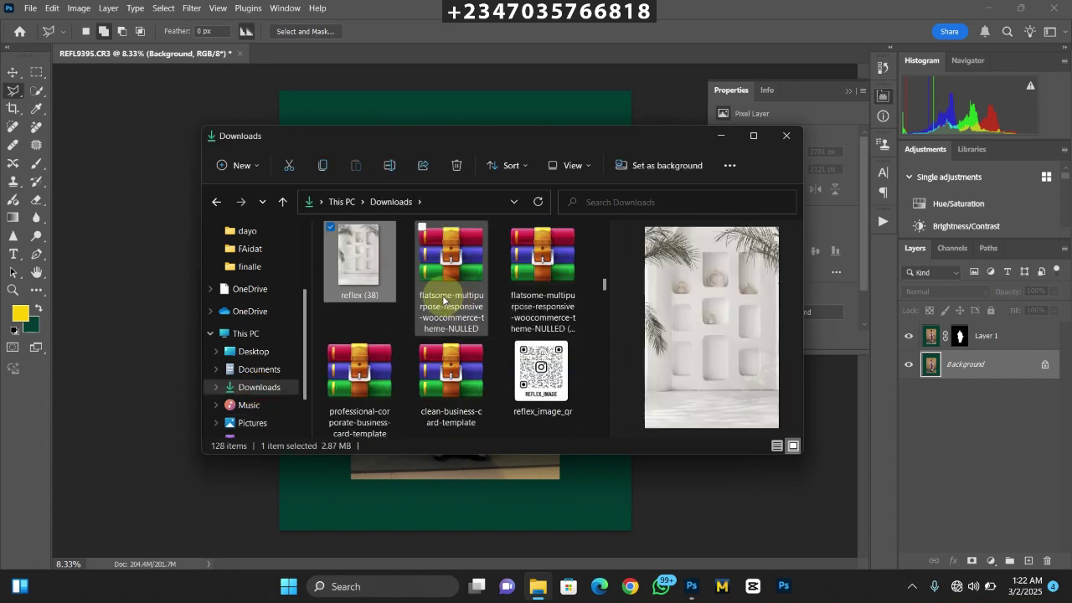
{"action": "key", "text": "Up"}
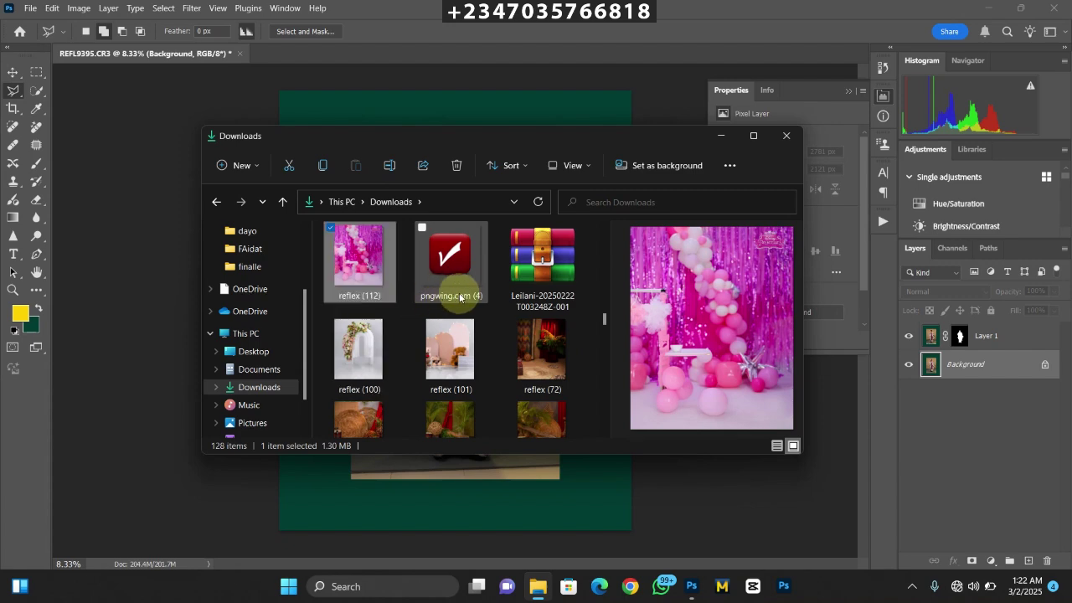
{"action": "key", "text": "Left"}
{"action": "key", "text": "Up"}
{"action": "key", "text": "Up"}
{"action": "key", "text": "Up"}
{"action": "key", "text": "Up"}
{"action": "key", "text": "Down"}
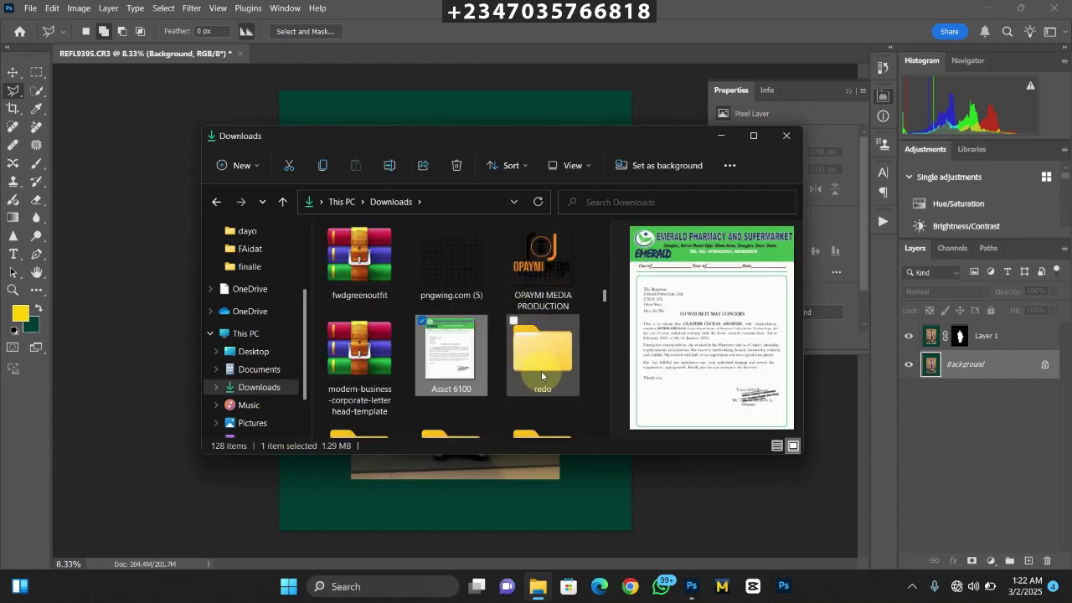
Open the redo folder in Downloads and preview the backdrop image with a pale blue sky opening between two walls
{"action": "double_click", "coordinate": [541, 360]}
{"action": "left_click_drag", "start_coordinate": [599, 258], "coordinate": [614, 426]}
{"action": "left_click", "coordinate": [545, 378]}
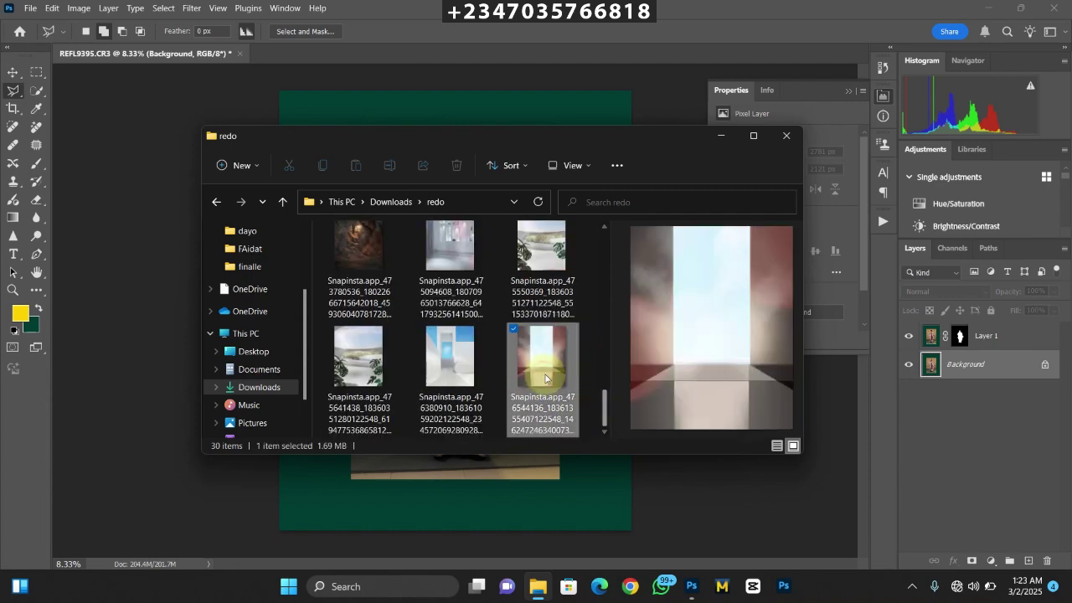
{"action": "double_click", "coordinate": [543, 374]}
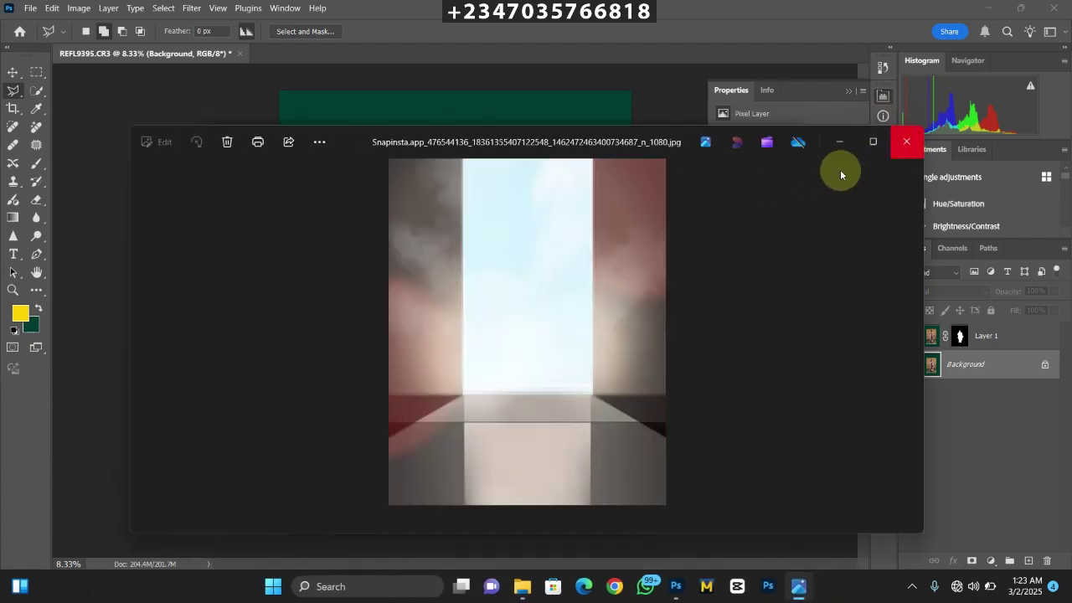
{"action": "left_click", "coordinate": [906, 141]}
Place the sky-opening backdrop image between Layer 1 and Background, enlarging it to about 196% to cover the whole canvas
{"action": "left_click_drag", "start_coordinate": [557, 373], "coordinate": [495, 495]}
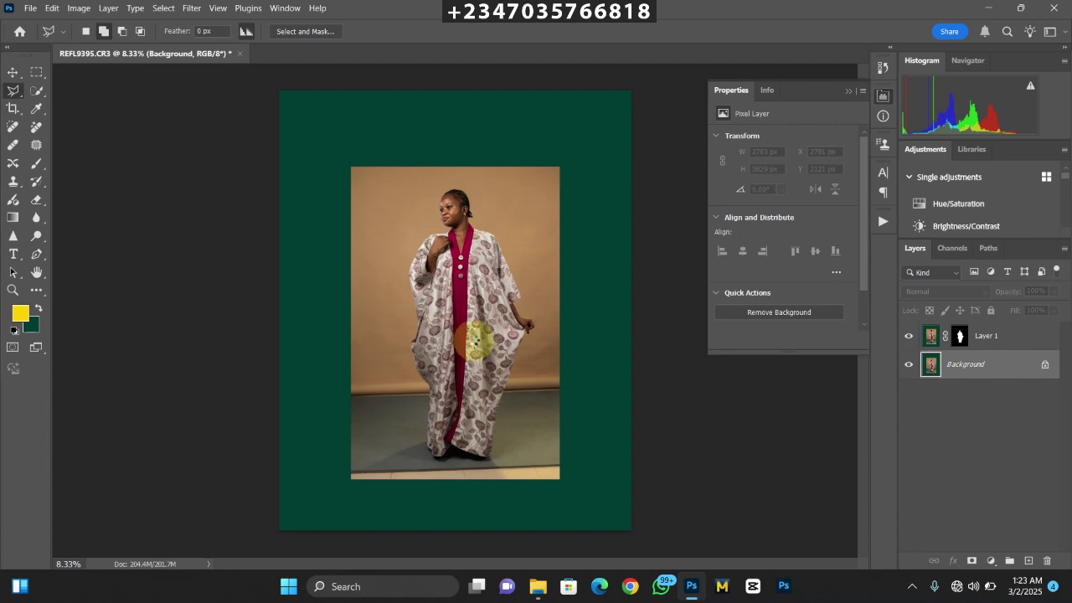
{"action": "left_click_drag", "start_coordinate": [559, 309], "coordinate": [699, 348]}
{"action": "left_click_drag", "start_coordinate": [522, 378], "coordinate": [497, 415]}
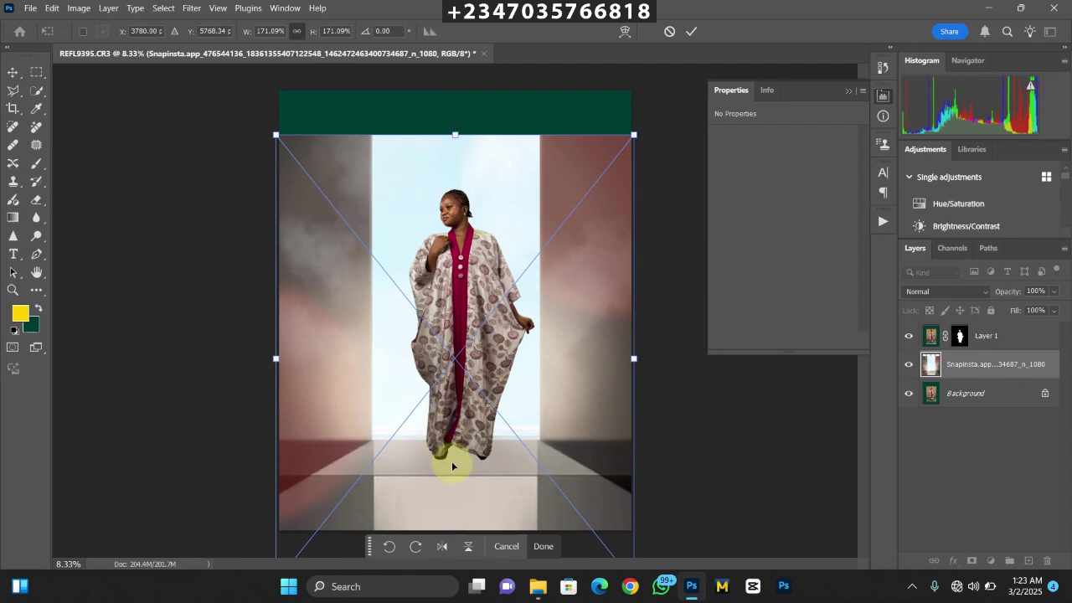
{"action": "mouse_move", "coordinate": [456, 475]}
{"action": "left_mouse_down"}
{"action": "mouse_move", "coordinate": [455, 491]}
{"action": "mouse_move", "coordinate": [463, 465]}
{"action": "left_mouse_up"}
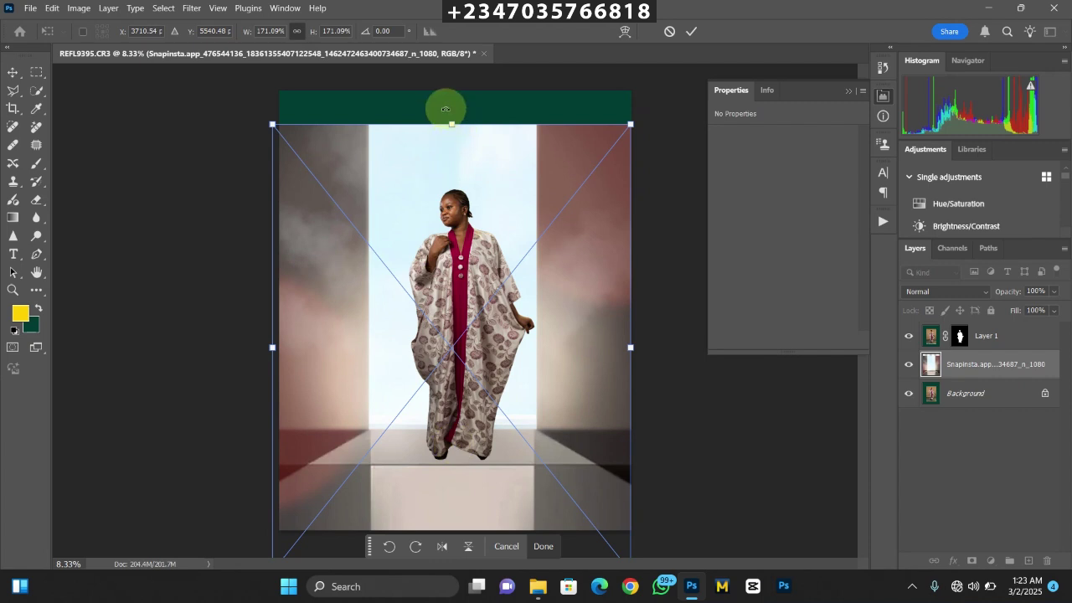
{"action": "left_click_drag", "start_coordinate": [448, 119], "coordinate": [493, 52]}
{"action": "left_click_drag", "start_coordinate": [455, 253], "coordinate": [462, 280]}
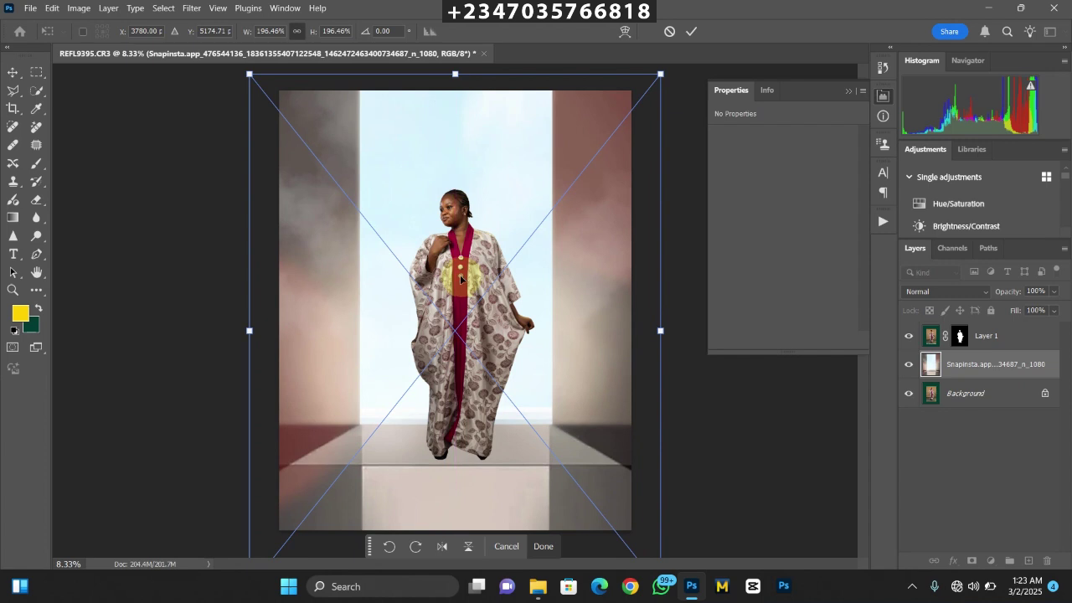
Scale the placed backdrop to about 191%, nudge it down slightly under the woman's feet, and commit the placement
{"action": "key", "text": "ctrl+minus"}
{"action": "key", "text": "ctrl+minus"}
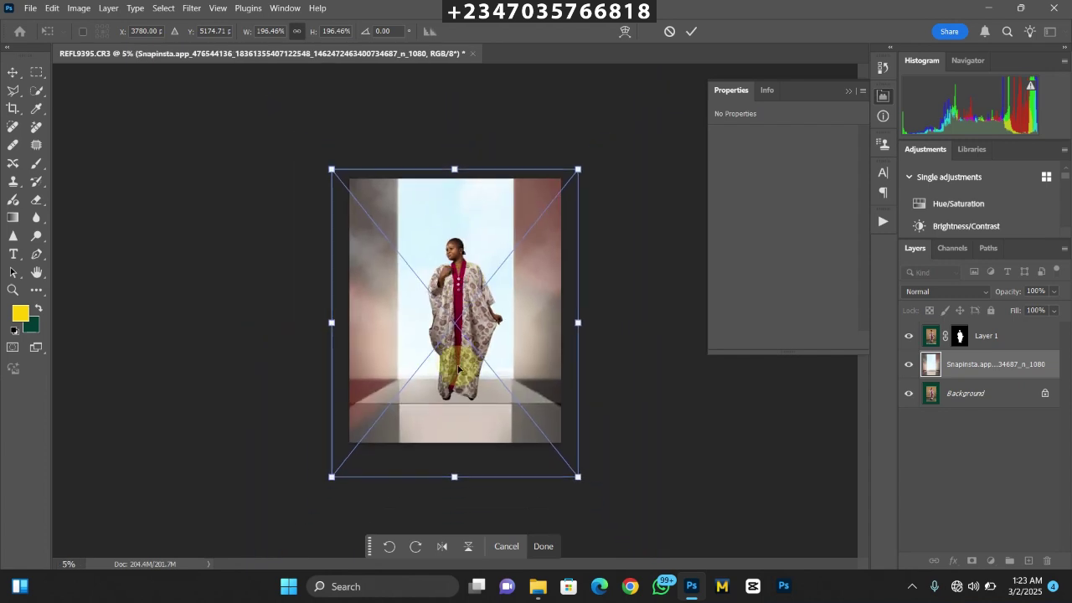
{"action": "left_click_drag", "start_coordinate": [450, 474], "coordinate": [457, 474]}
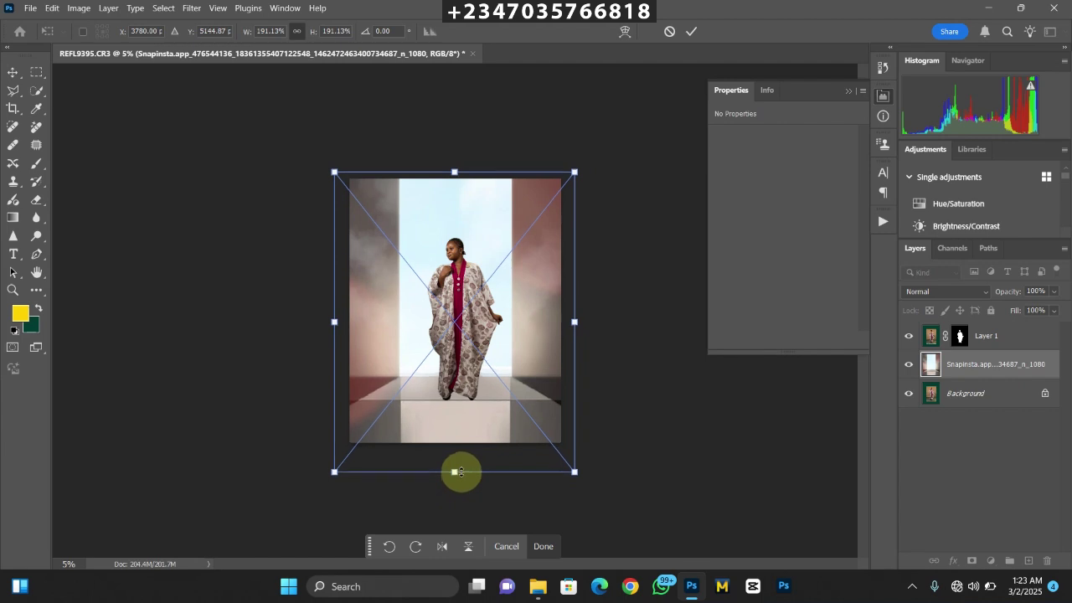
{"action": "key", "text": "Down"}
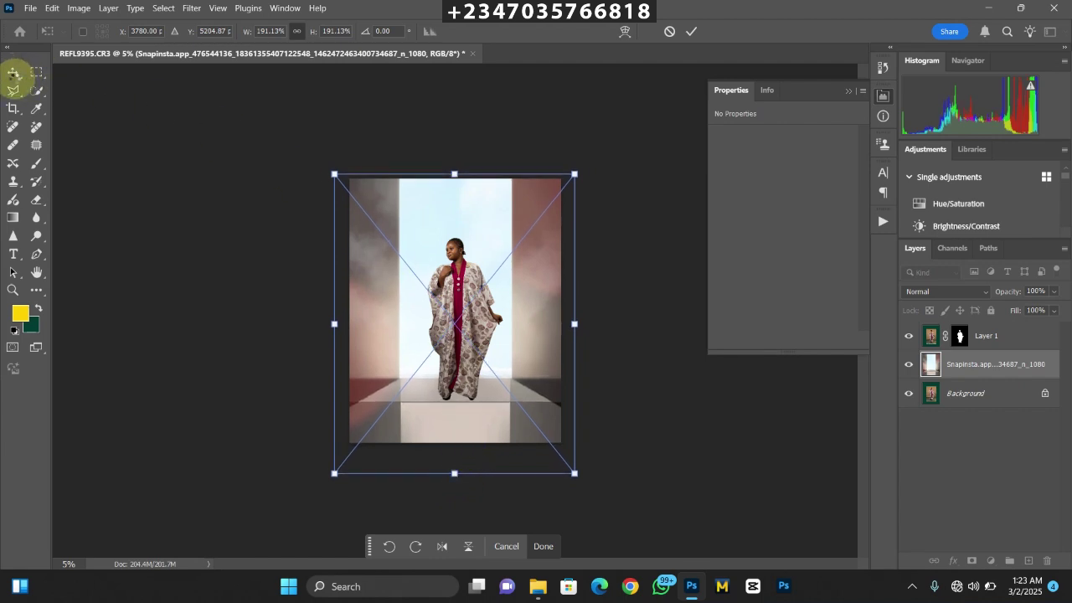
{"action": "left_click", "coordinate": [13, 73]}
{"action": "left_click", "coordinate": [15, 72]}
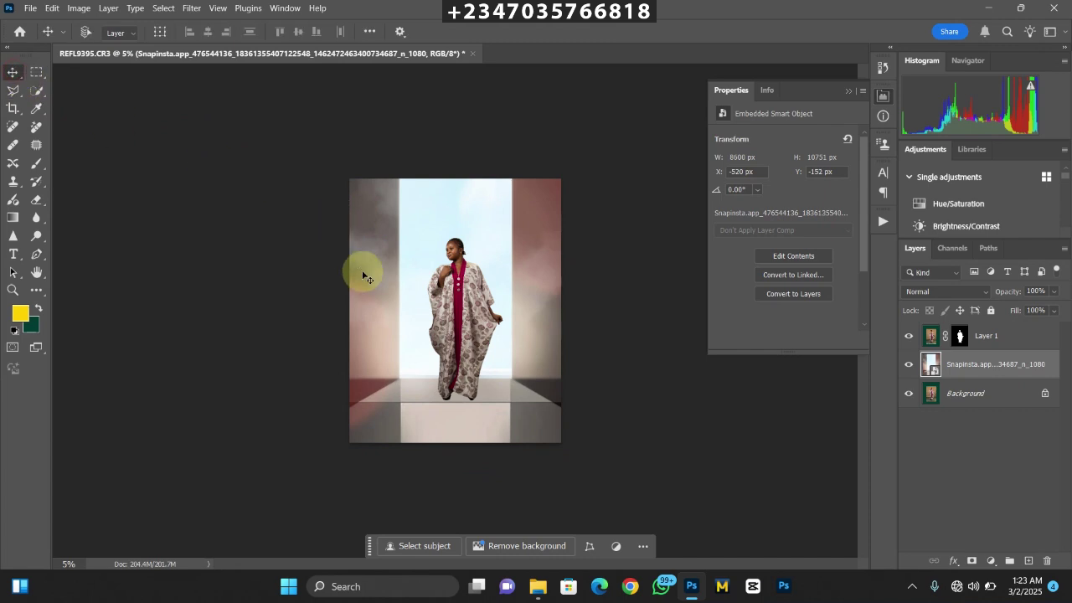
Move the placed backdrop layer down slightly beneath the woman, to a Y position of about -57 px
{"action": "left_click_drag", "start_coordinate": [487, 258], "coordinate": [487, 262]}
{"action": "key", "text": "Down"}
{"action": "key", "text": "Down"}
{"action": "key", "text": "Down"}
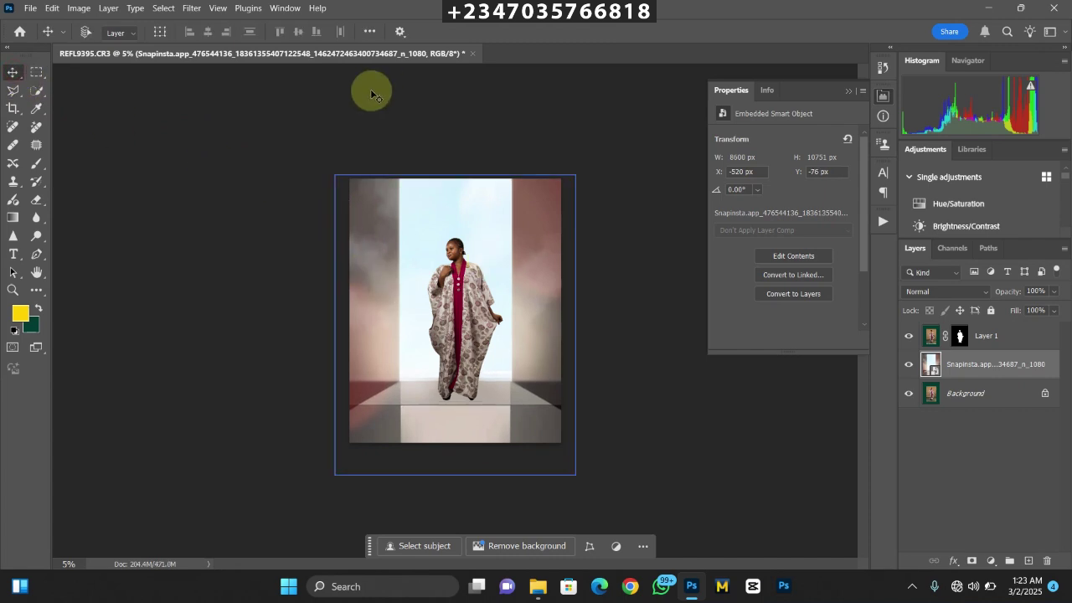
Examine how the woman stands on the repositioned backdrop, both in the whole composite and closer up
{"action": "key", "text": "ctrl+minus"}
{"action": "key", "text": "ctrl+plus"}
{"action": "key", "text": "ctrl+plus"}
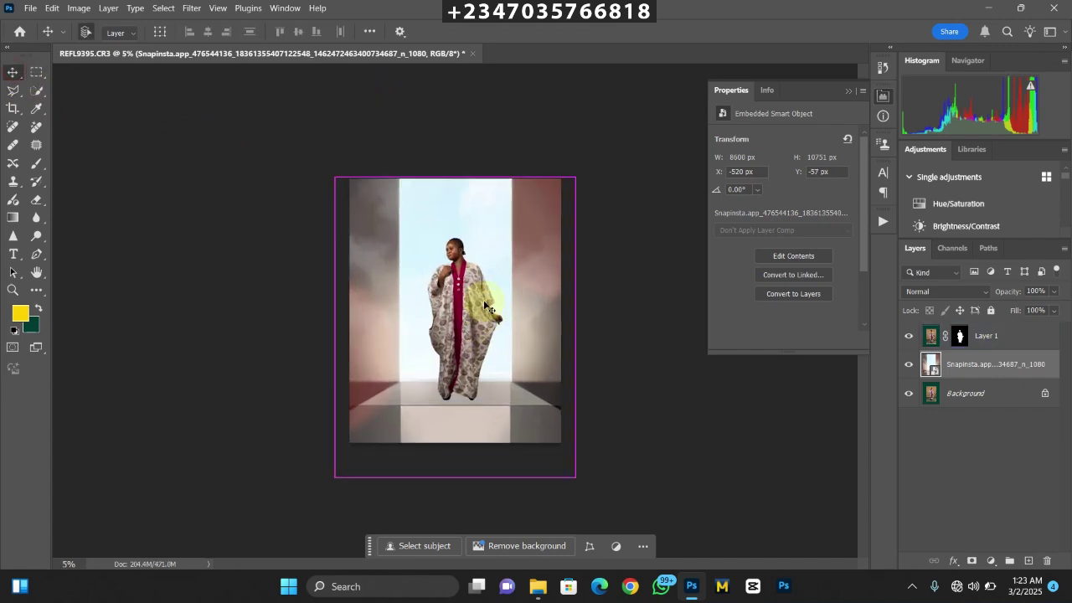
{"action": "key", "text": "ctrl+minus"}
{"action": "key", "text": "ctrl+minus"}
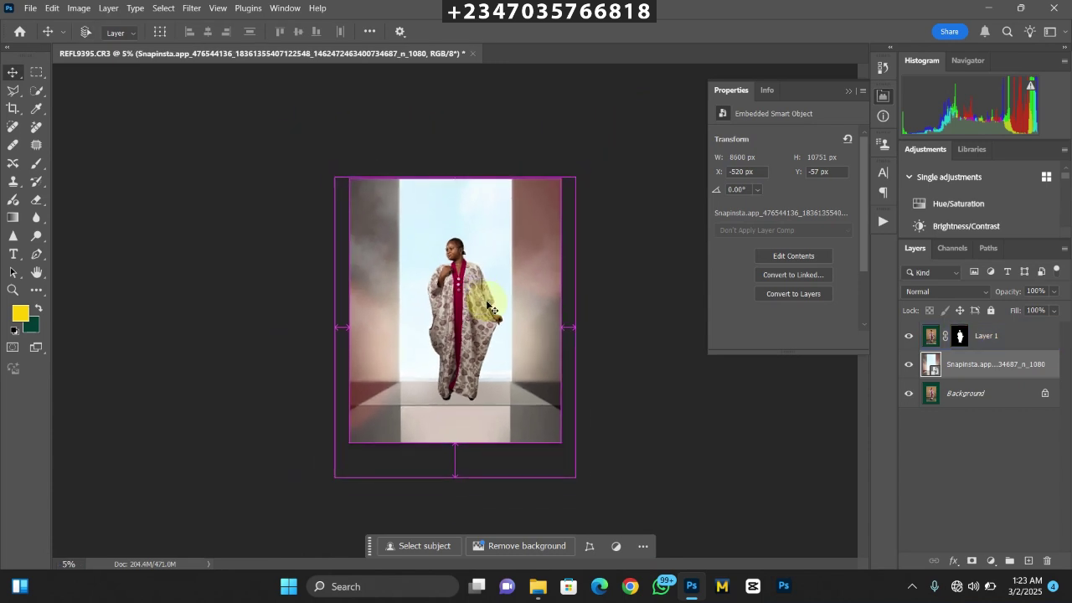
{"action": "key", "text": "ctrl+plus"}
{"action": "key", "text": "ctrl+minus"}
{"action": "left_click", "coordinate": [486, 311]}
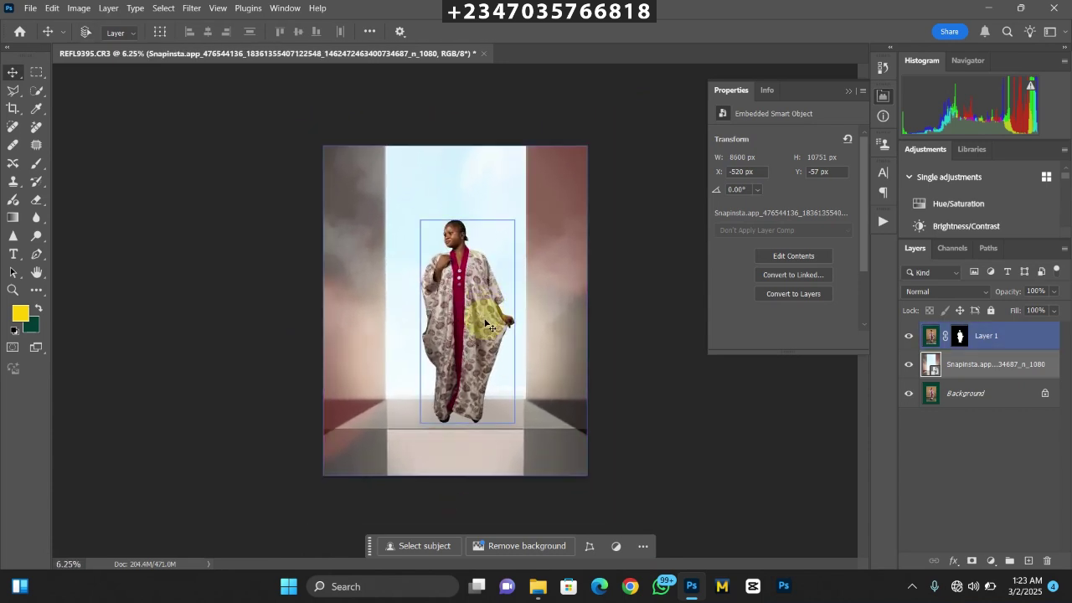
{"action": "left_click", "coordinate": [385, 345]}
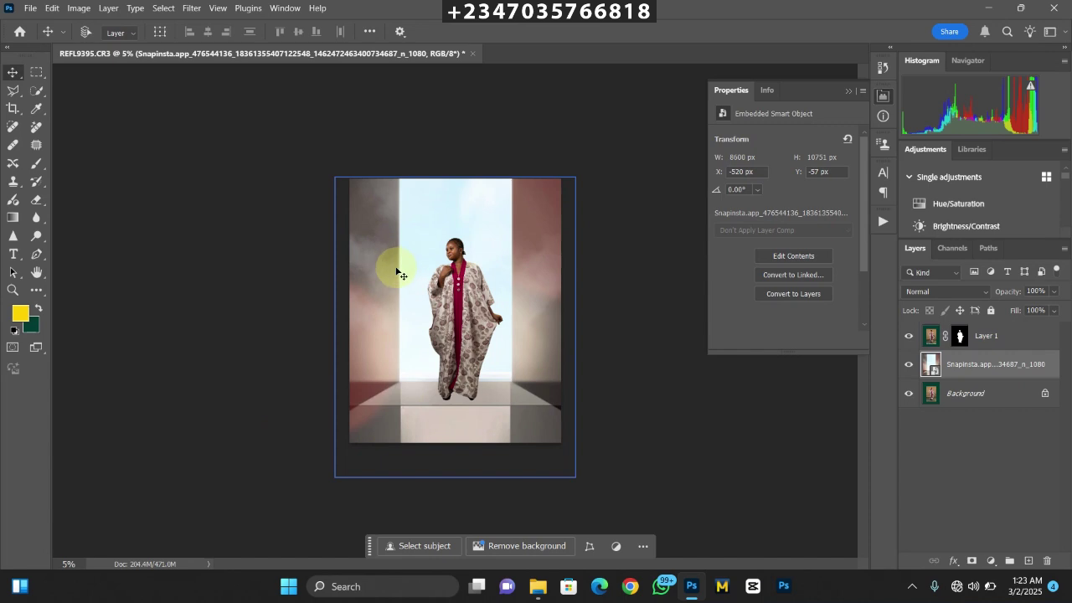
{"action": "key", "text": "ctrl+plus"}
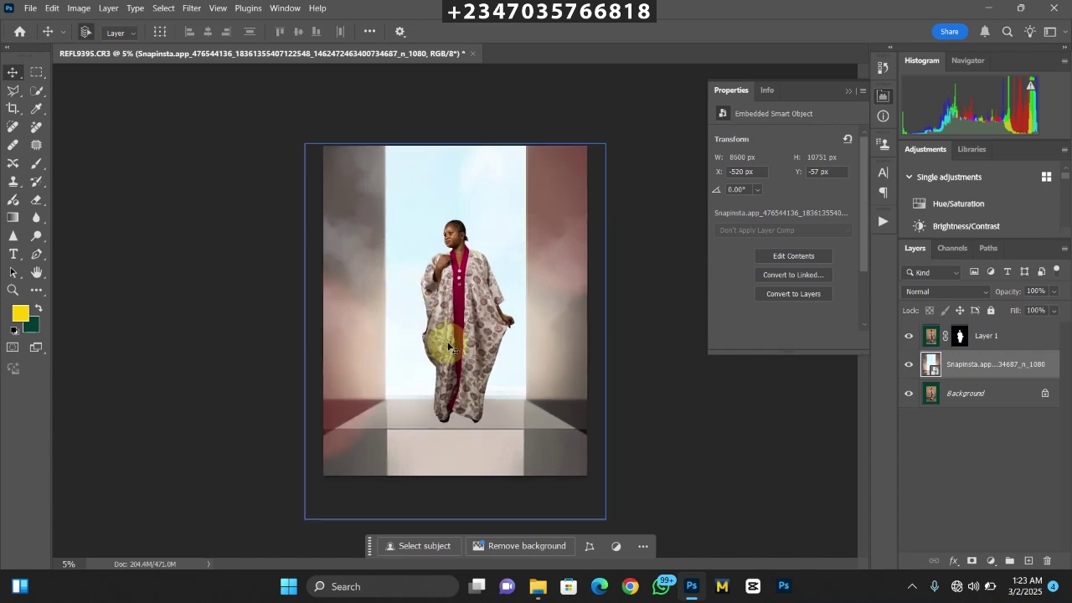
Hide the placed backdrop layer and make the original Background layer active
{"action": "left_click", "coordinate": [1053, 341]}
{"action": "left_click", "coordinate": [911, 371]}
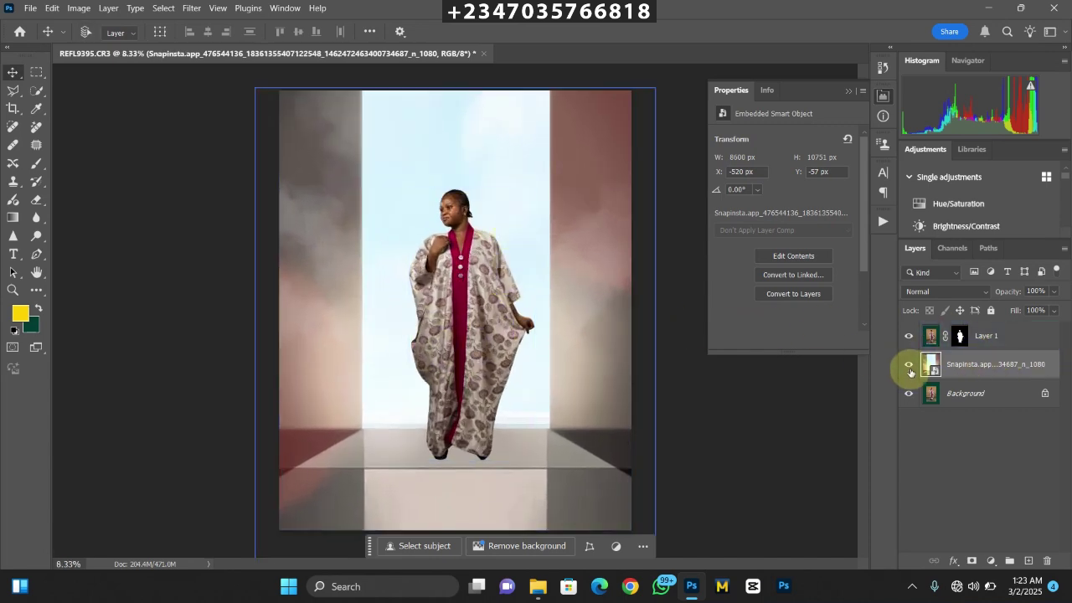
{"action": "left_click", "coordinate": [910, 367]}
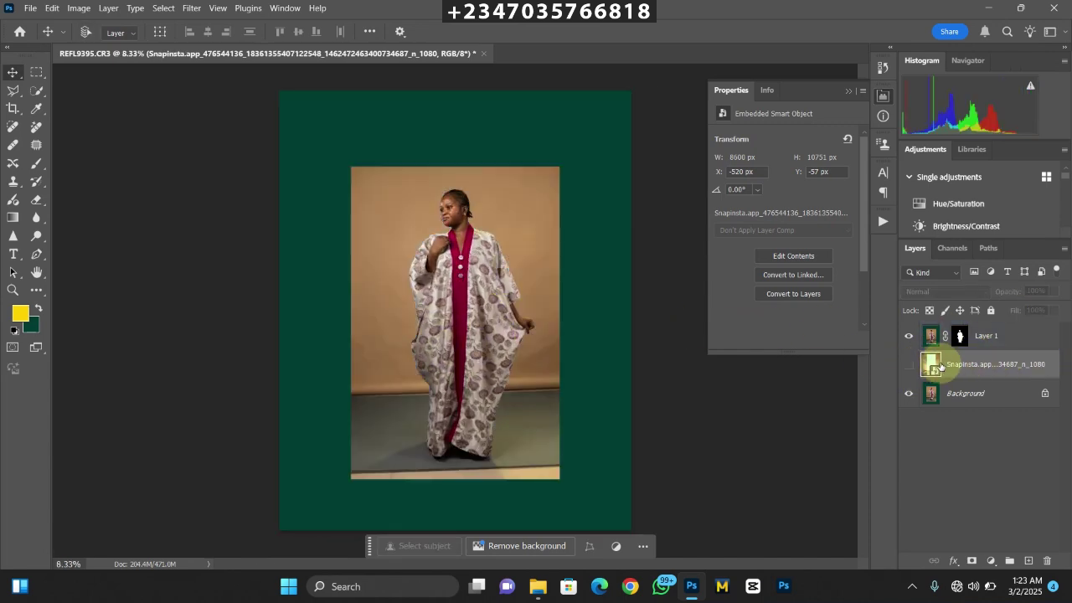
{"action": "left_click", "coordinate": [969, 398]}
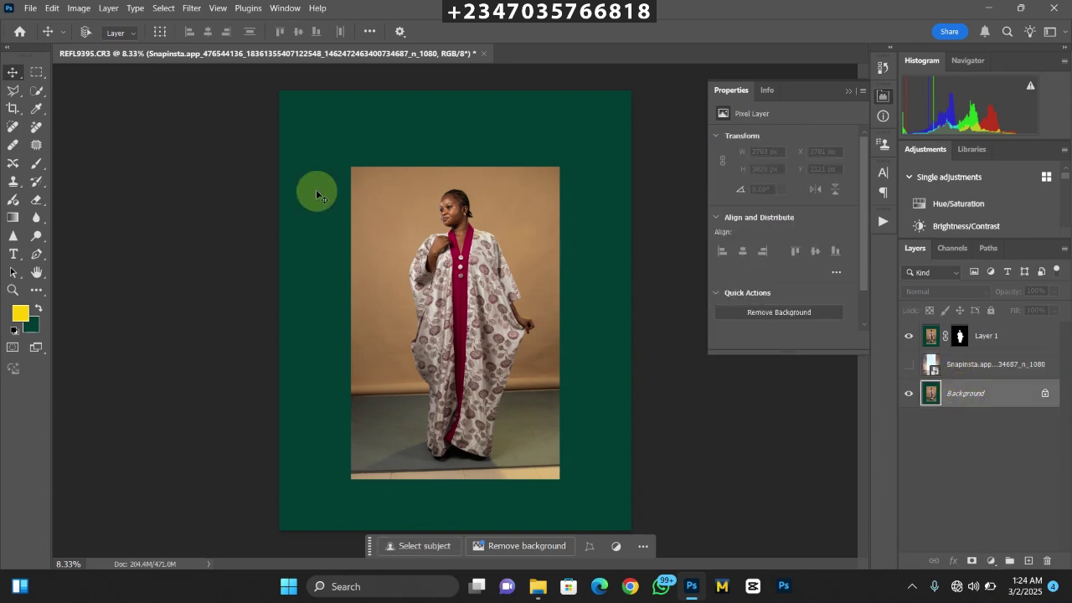
{"action": "left_click", "coordinate": [12, 92]}
{"action": "left_click", "coordinate": [59, 91]}
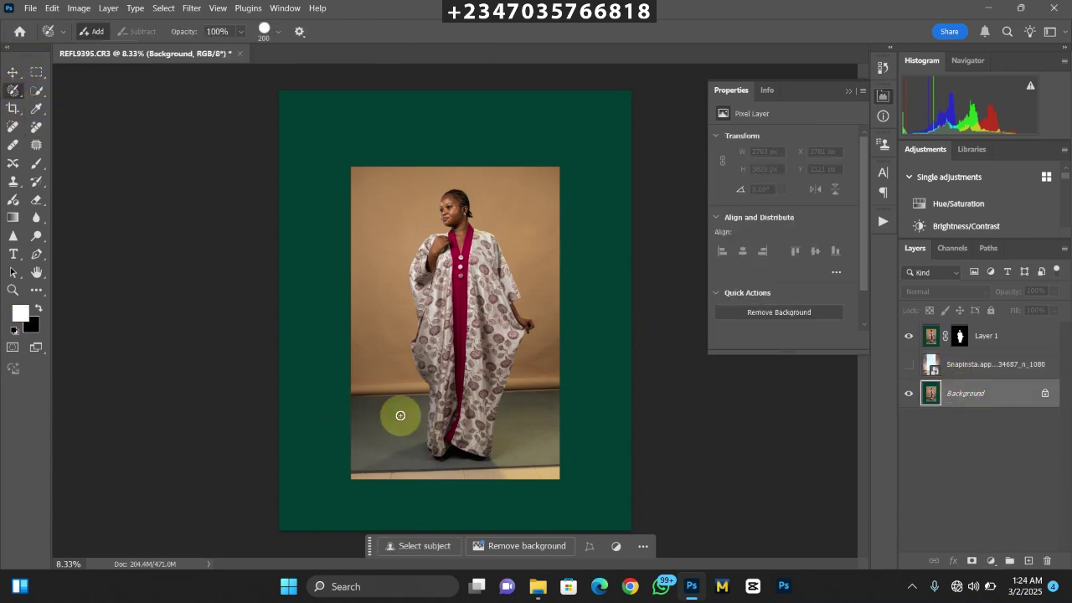
{"action": "left_click", "coordinate": [16, 90]}
{"action": "left_click", "coordinate": [61, 117]}
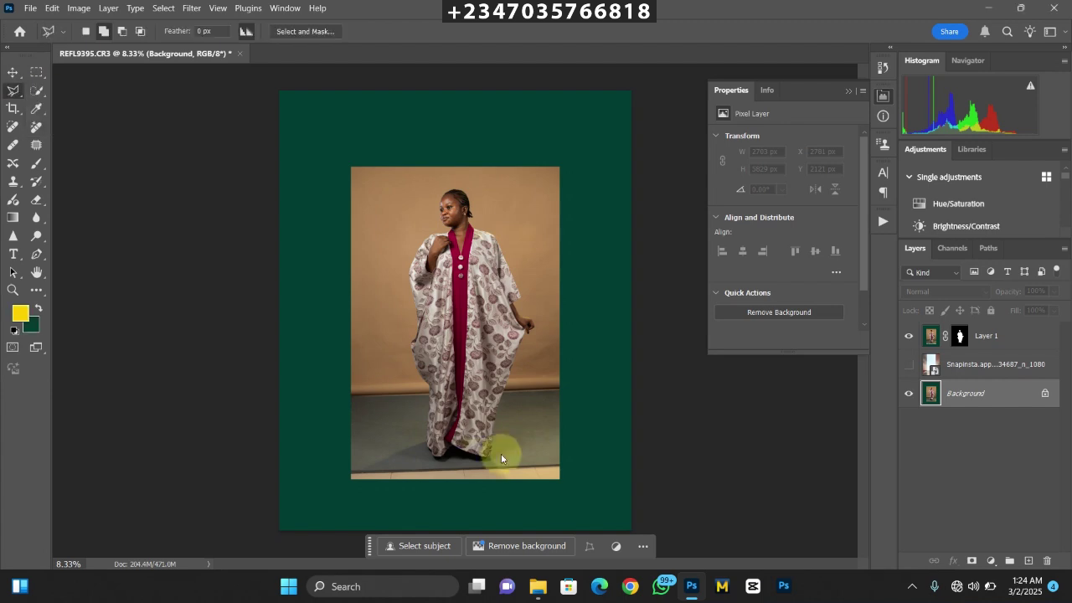
{"action": "left_click", "coordinate": [429, 438]}
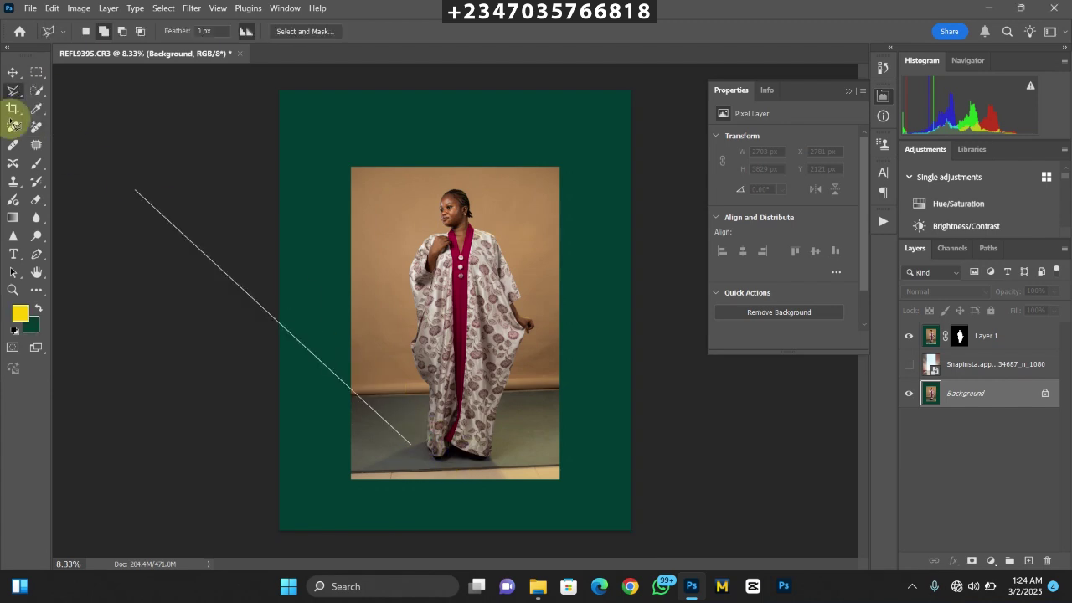
{"action": "left_click", "coordinate": [462, 451]}
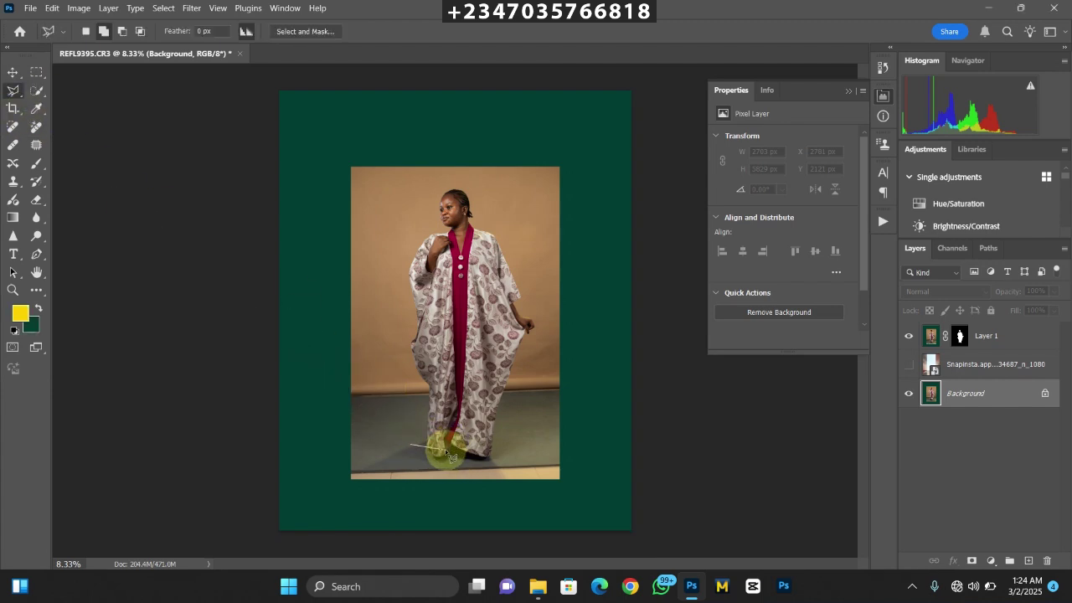
{"action": "key", "text": "super"}
Lasso the woman's feet and surrounding floor shadow with a 20 px feather and copy that area to a new layer
{"action": "left_click", "coordinate": [13, 59]}
{"action": "left_click", "coordinate": [18, 96]}
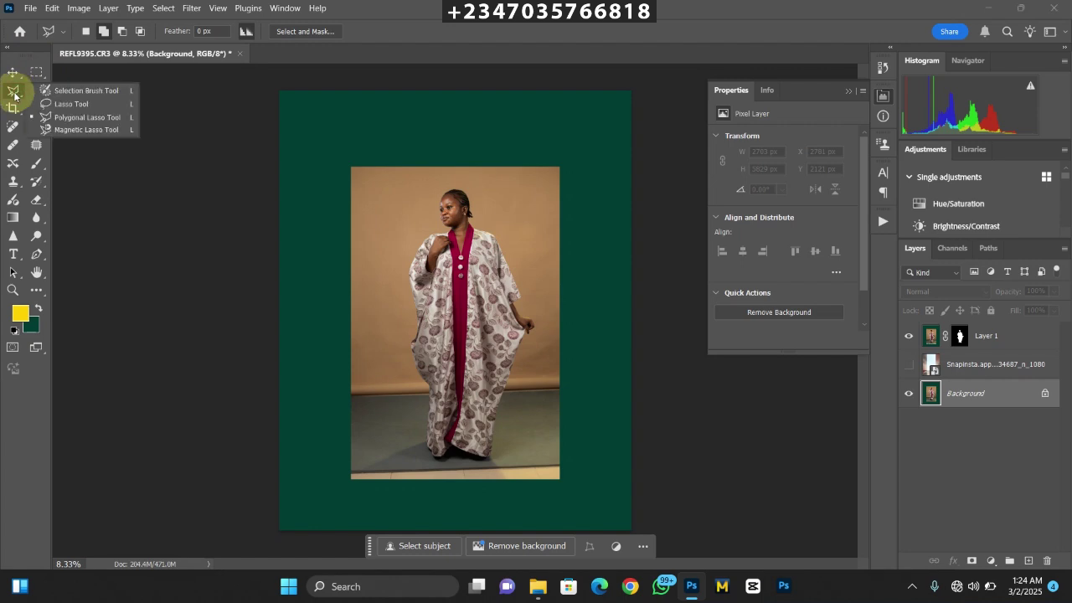
{"action": "left_click", "coordinate": [123, 116]}
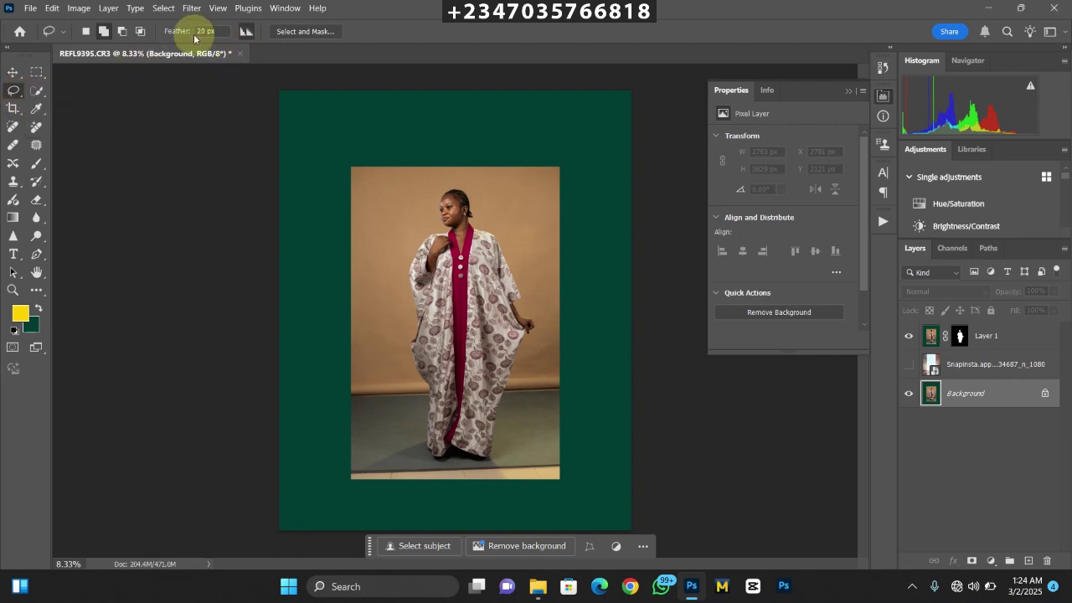
{"action": "mouse_move", "coordinate": [427, 439]}
{"action": "left_mouse_down"}
{"action": "mouse_move", "coordinate": [406, 444]}
{"action": "mouse_move", "coordinate": [467, 473]}
{"action": "mouse_move", "coordinate": [448, 469]}
{"action": "mouse_move", "coordinate": [469, 440]}
{"action": "left_mouse_up"}
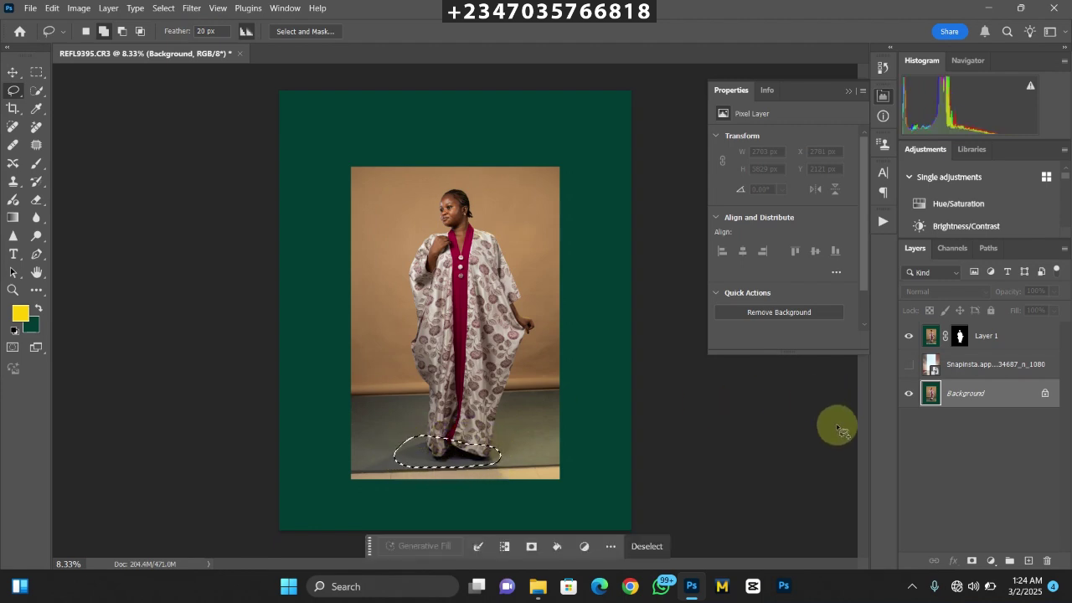
{"action": "key", "text": "ctrl+j"}
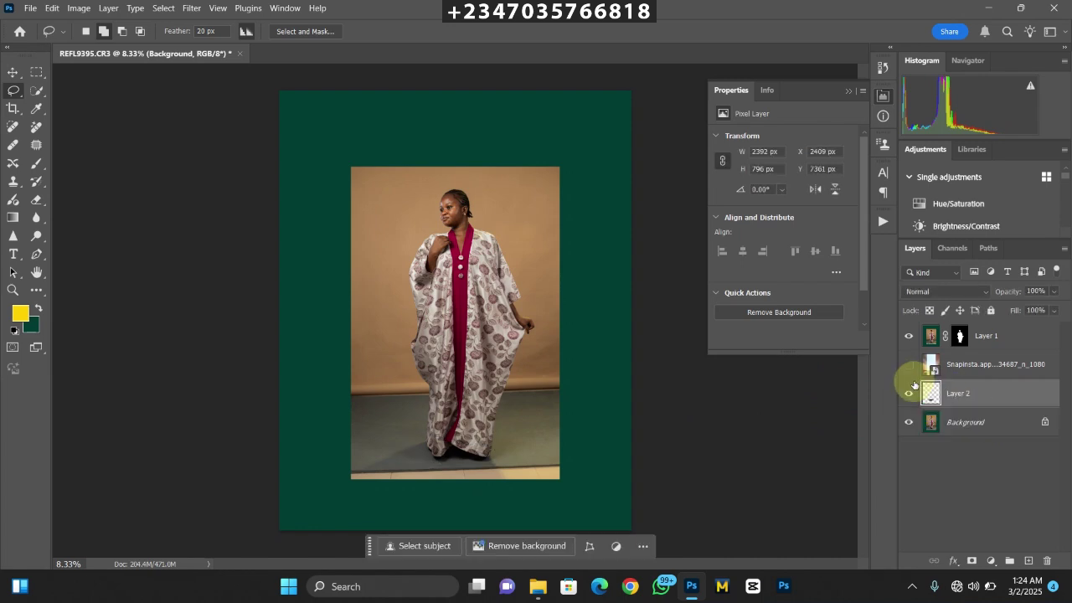
Move the copied shadow layer above the placed backdrop and make the backdrop visible again
{"action": "left_click_drag", "start_coordinate": [970, 398], "coordinate": [950, 382]}
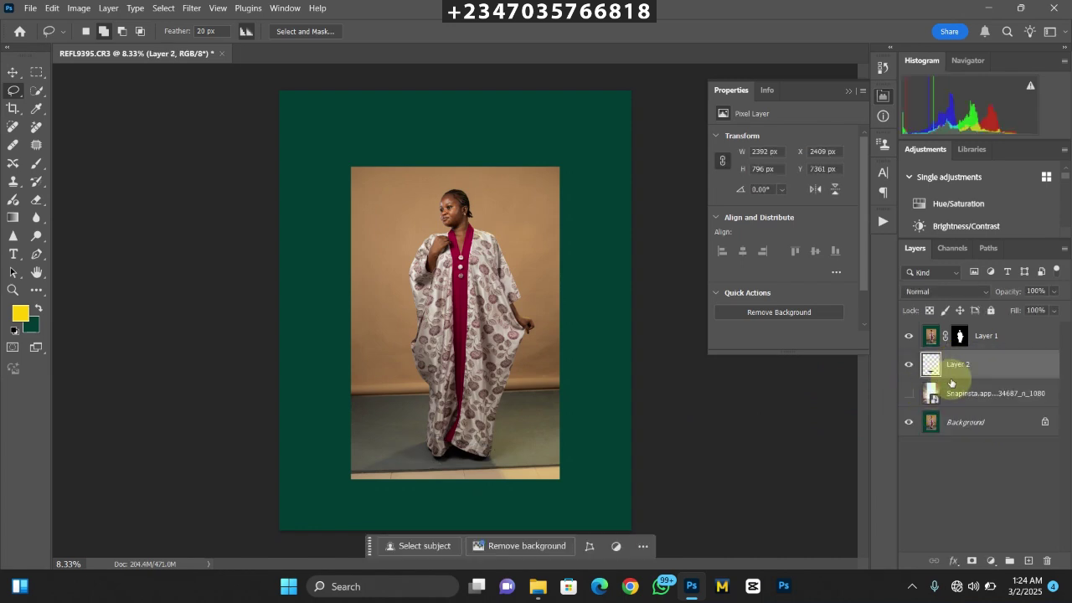
{"action": "left_click", "coordinate": [913, 392]}
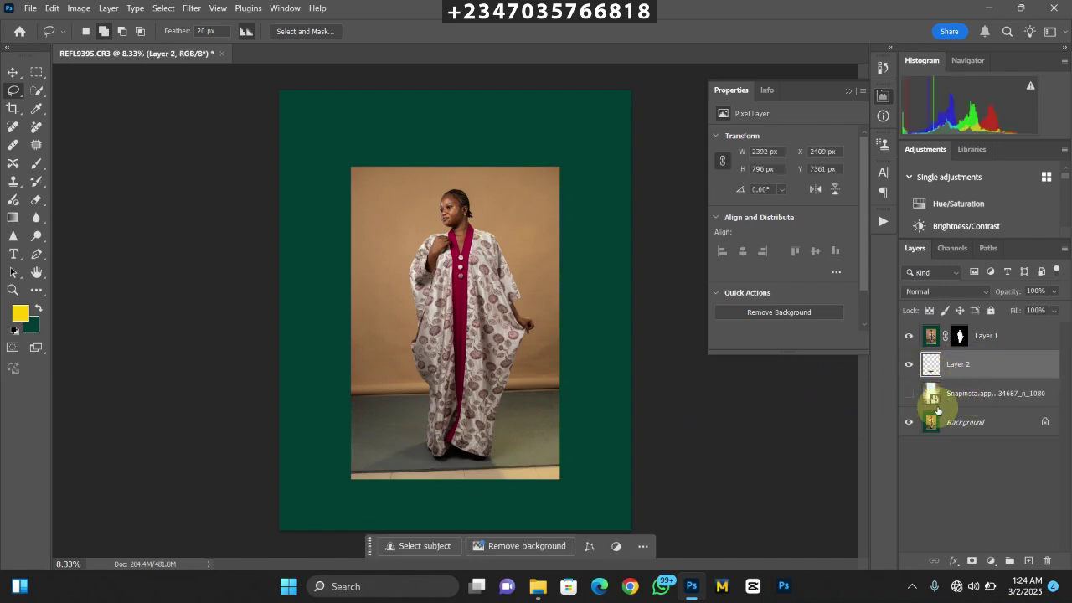
{"action": "left_click", "coordinate": [910, 394]}
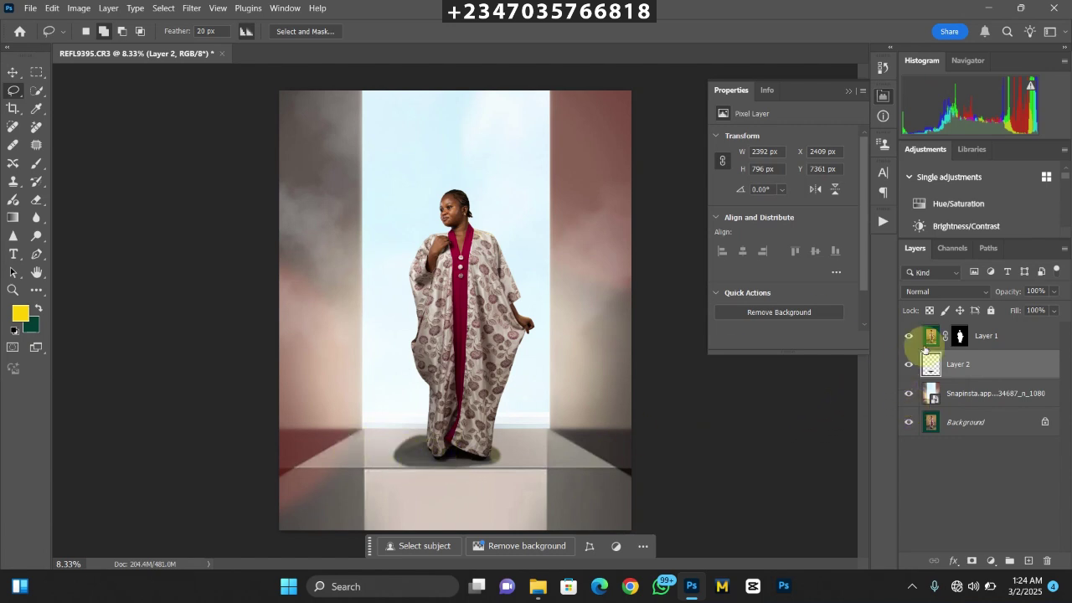
Set the shadow layer's blend mode to Multiply and lower its Levels white input to 84
{"action": "left_click", "coordinate": [942, 291]}
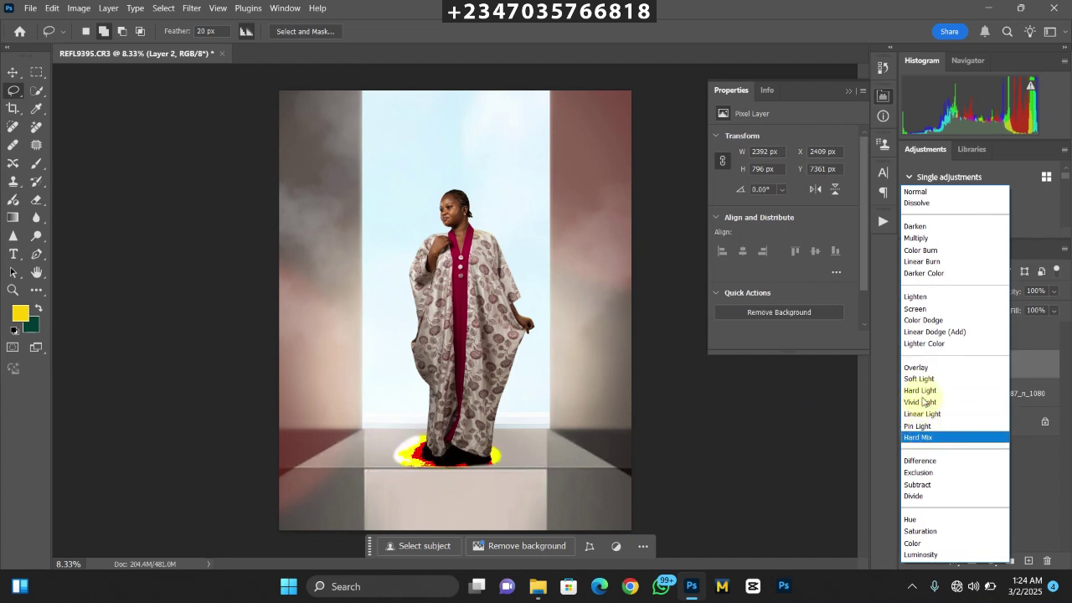
{"action": "left_click", "coordinate": [915, 239]}
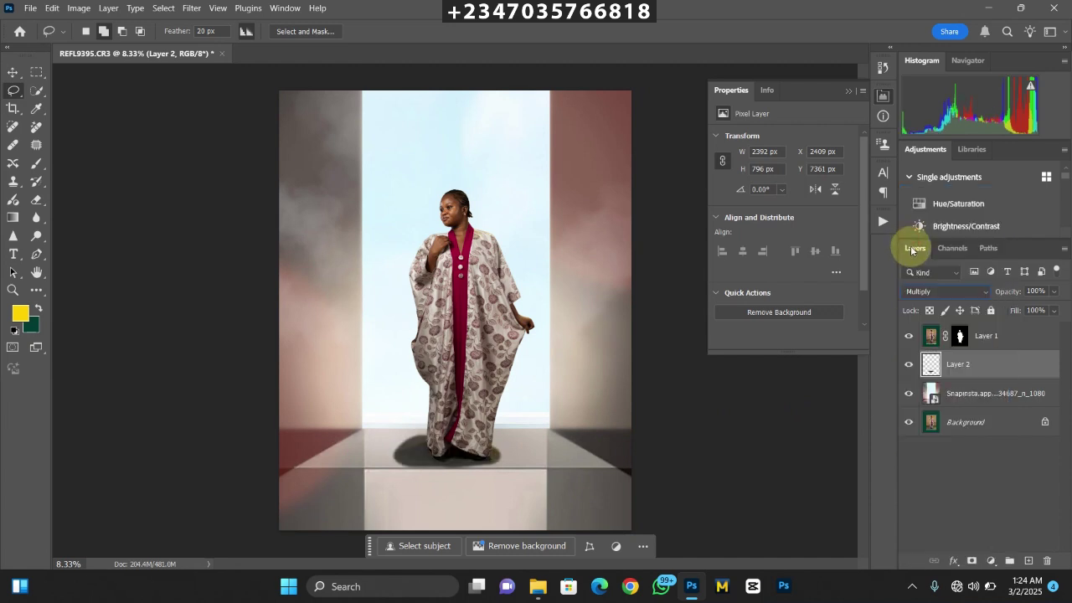
{"action": "key", "text": "ctrl+l"}
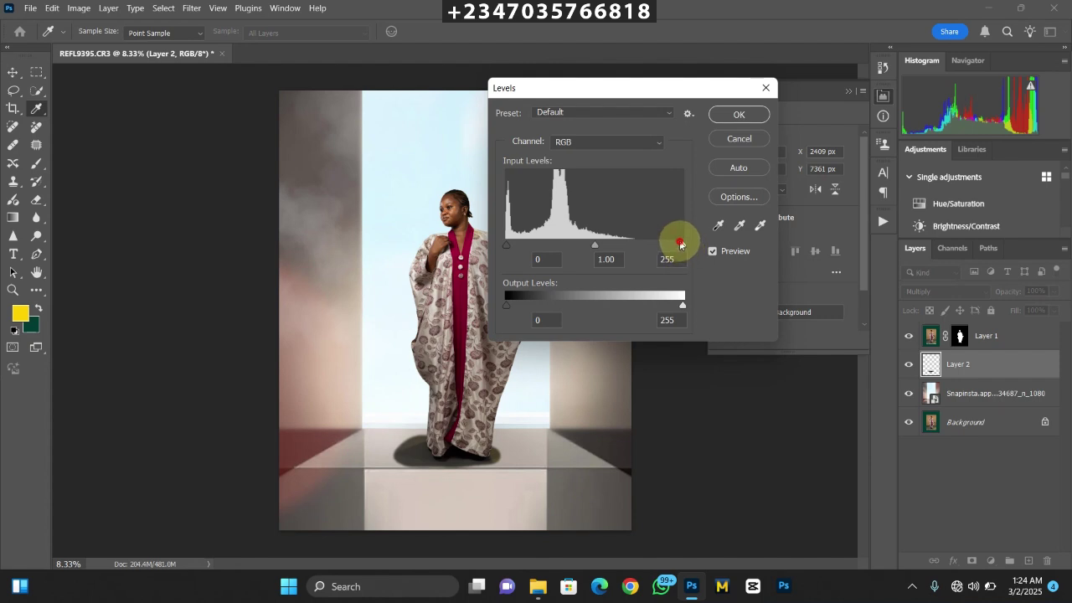
{"action": "left_click_drag", "start_coordinate": [681, 244], "coordinate": [562, 273]}
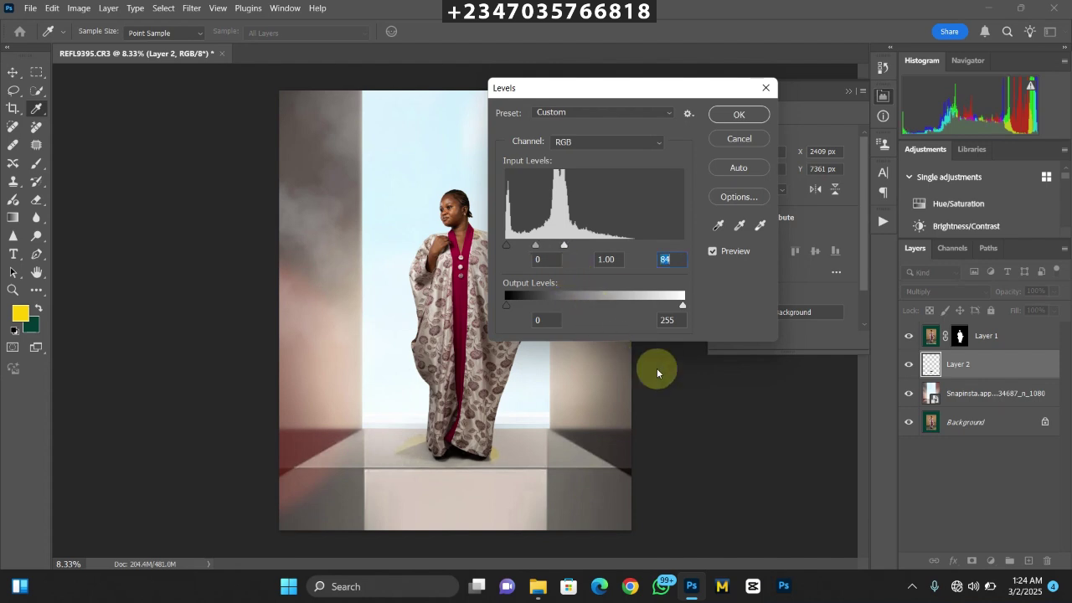
{"action": "key", "text": "Return"}
{"action": "key", "text": "l"}
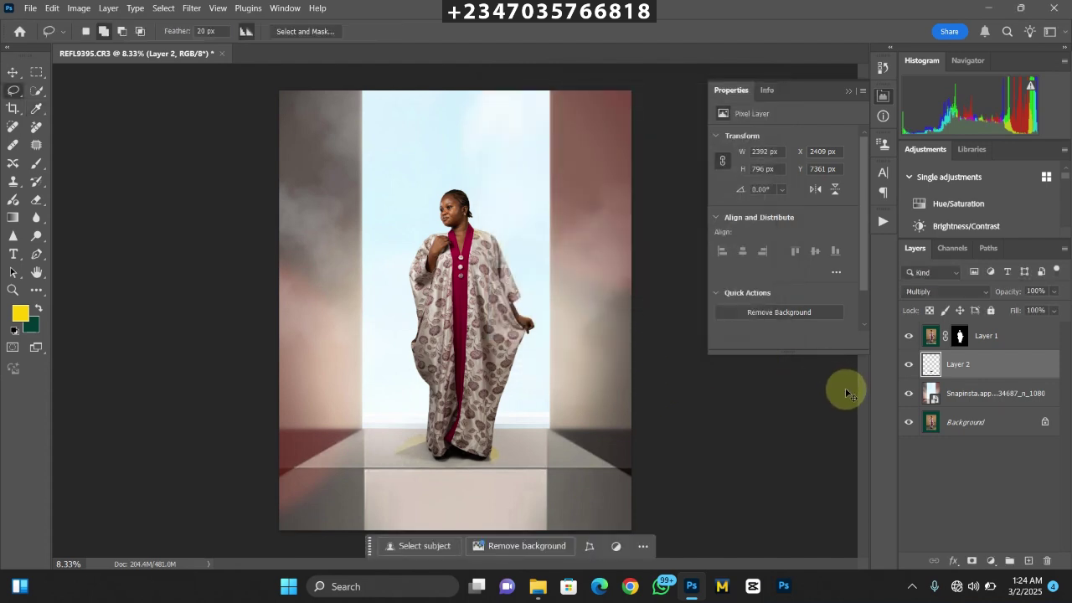
Fully desaturate the shadow layer with Hue/Saturation, setting Saturation to -100
{"action": "key", "text": "ctrl+u"}
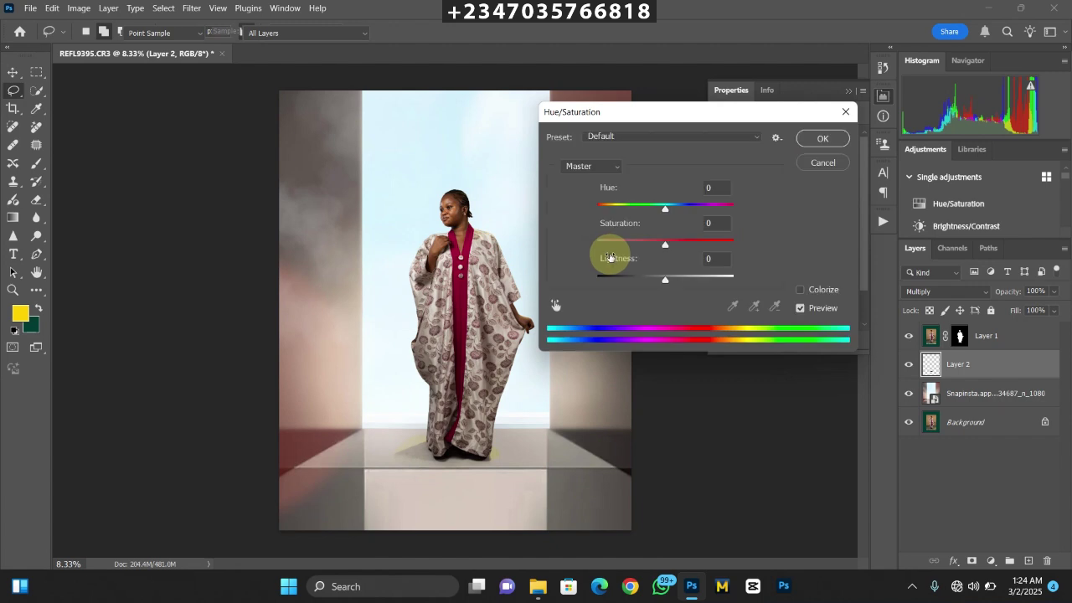
{"action": "left_click", "coordinate": [619, 241]}
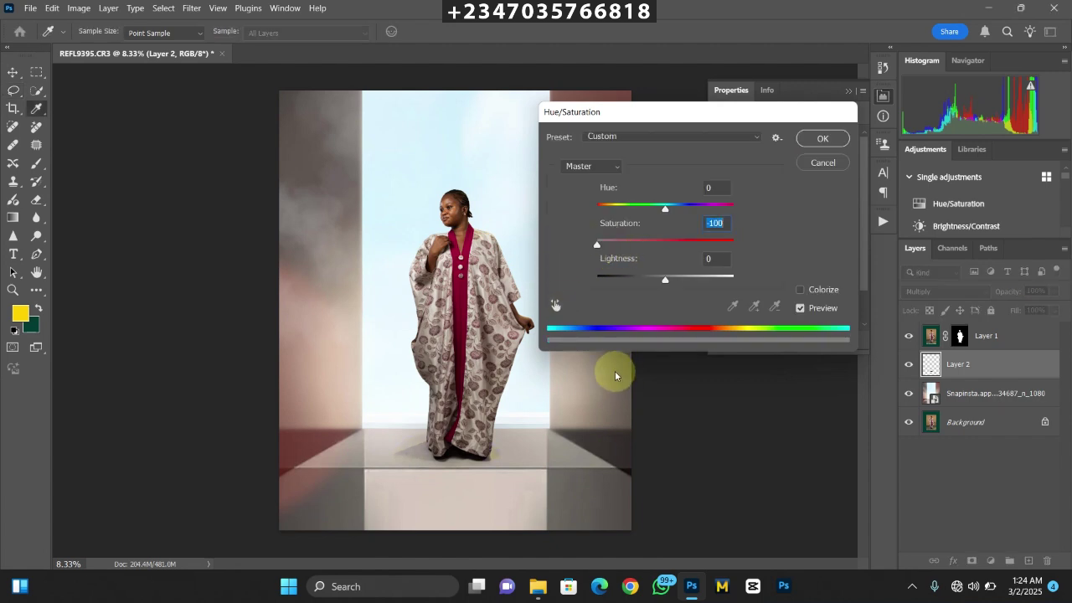
{"action": "key", "text": "Return"}
Inspect the blended shadow under the woman's feet and the overall composite
{"action": "key", "text": "ctrl+plus"}
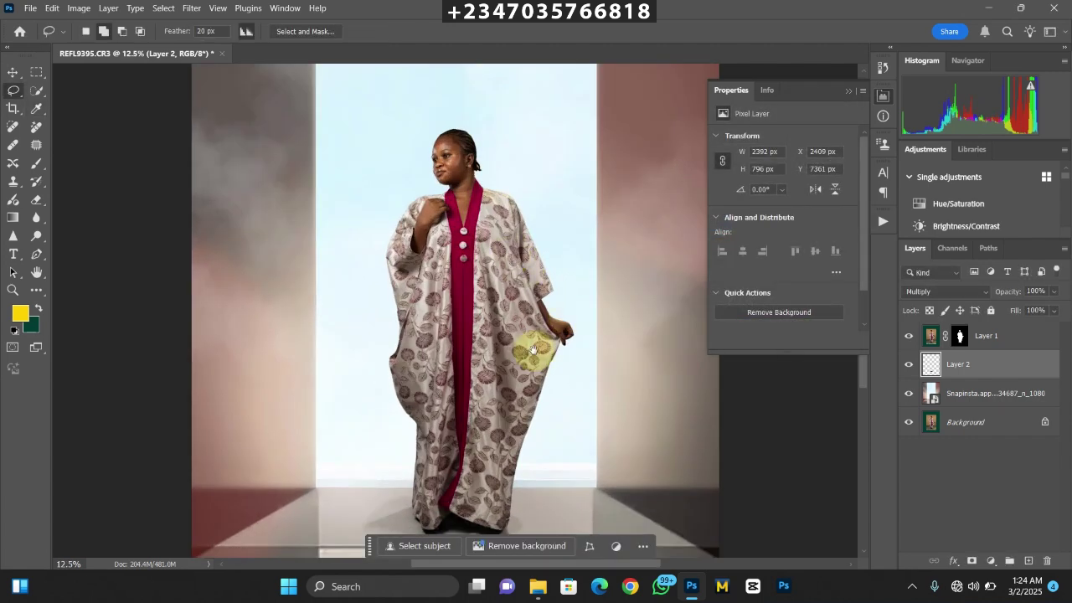
{"action": "key", "text": "ctrl+minus"}
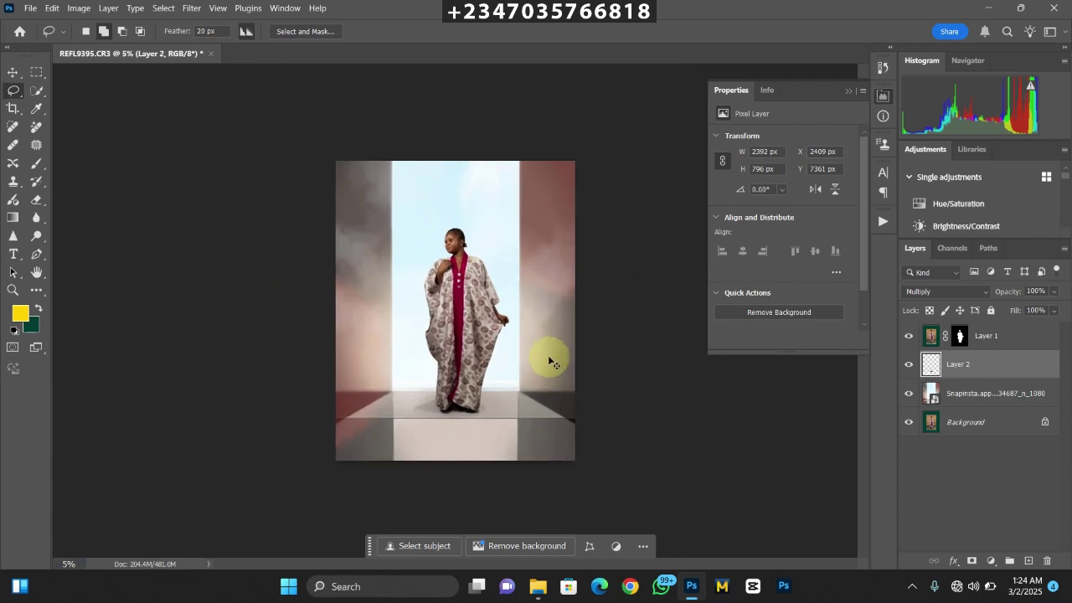
{"action": "key", "text": "ctrl+minus"}
{"action": "key", "text": "ctrl+minus"}
{"action": "key", "text": "ctrl+minus"}
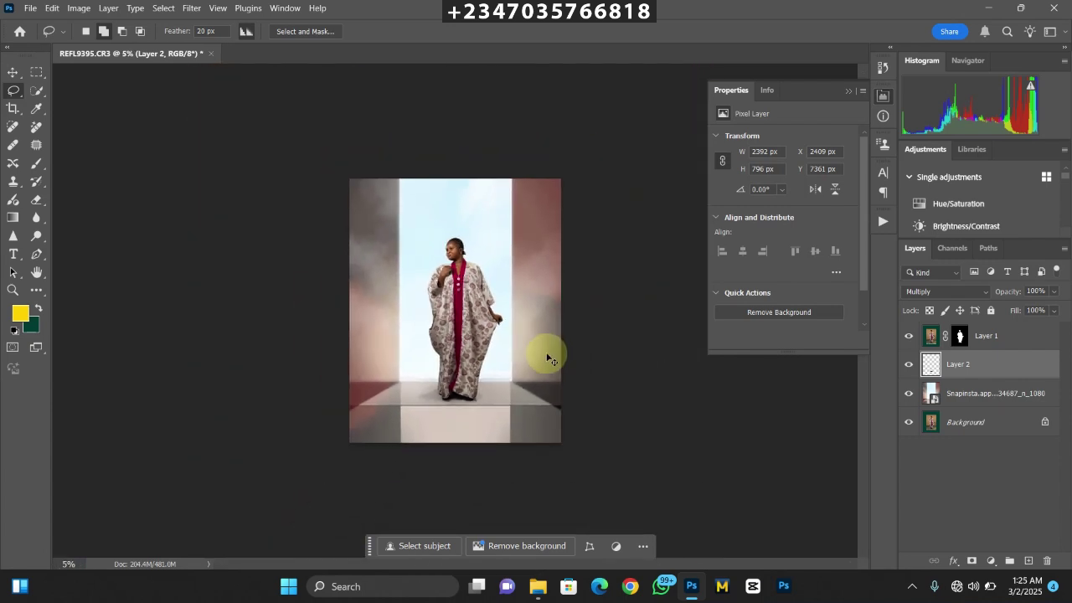
{"action": "key", "text": "ctrl+plus"}
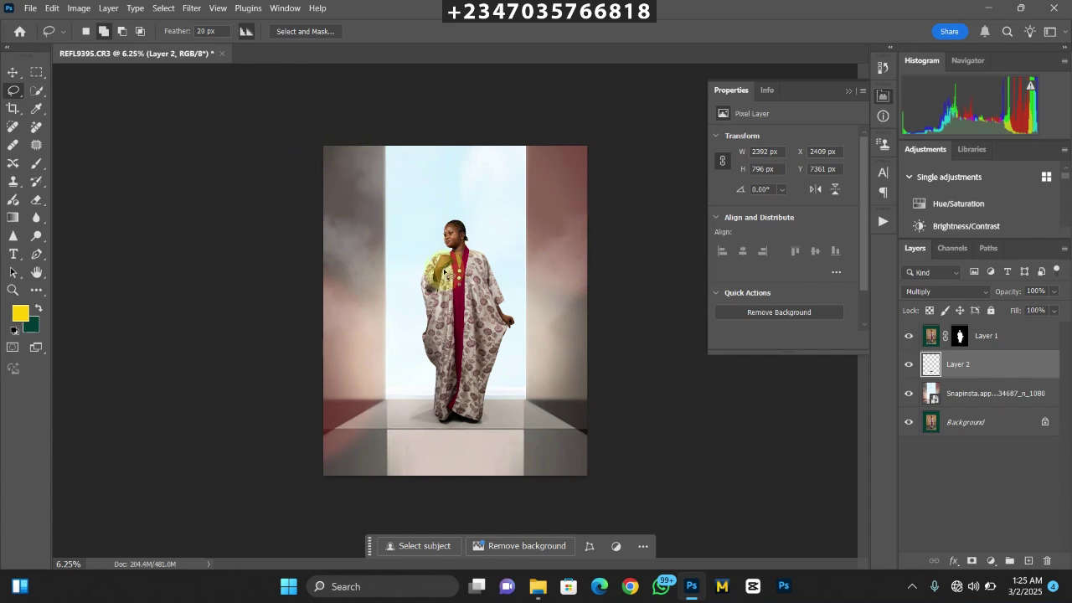
{"action": "left_click_drag", "start_coordinate": [451, 263], "coordinate": [434, 255]}
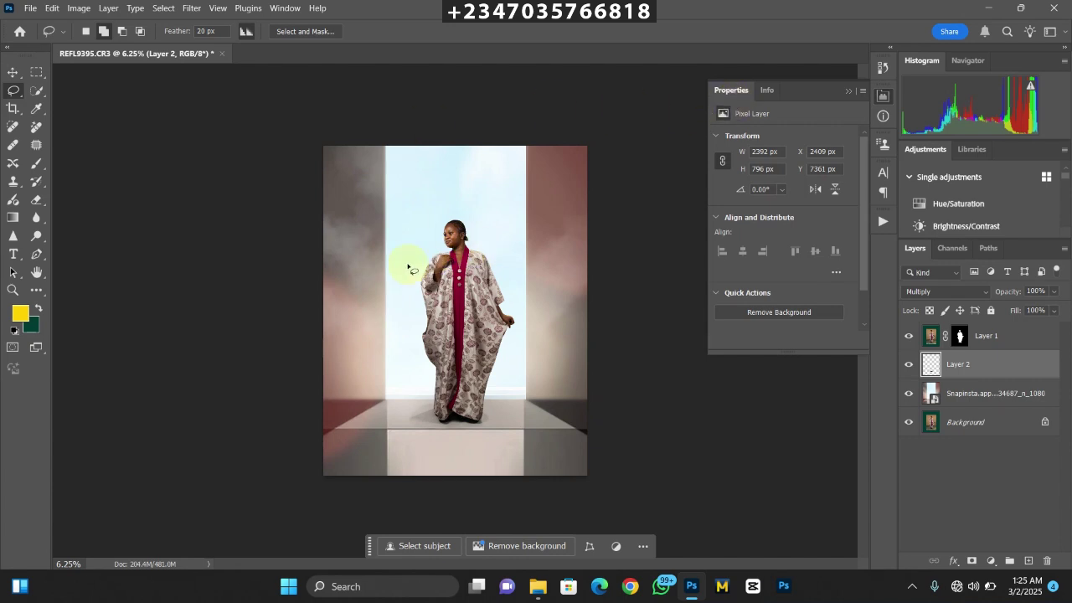
Add a Color Lookup adjustment layer directly above the woman's cut-out layer
{"action": "left_click", "coordinate": [1012, 335]}
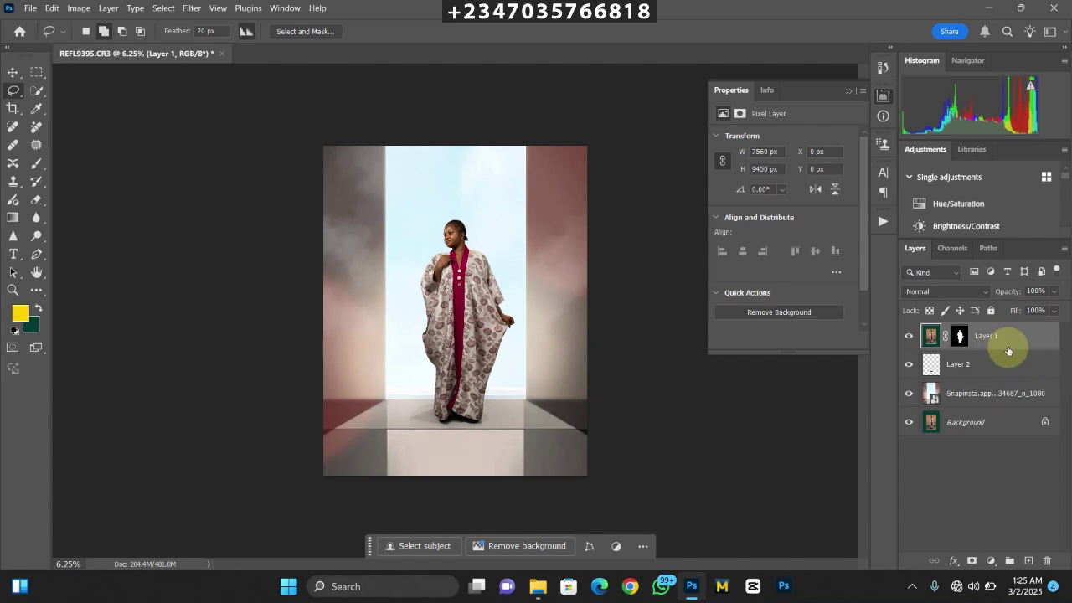
{"action": "left_click", "coordinate": [990, 560]}
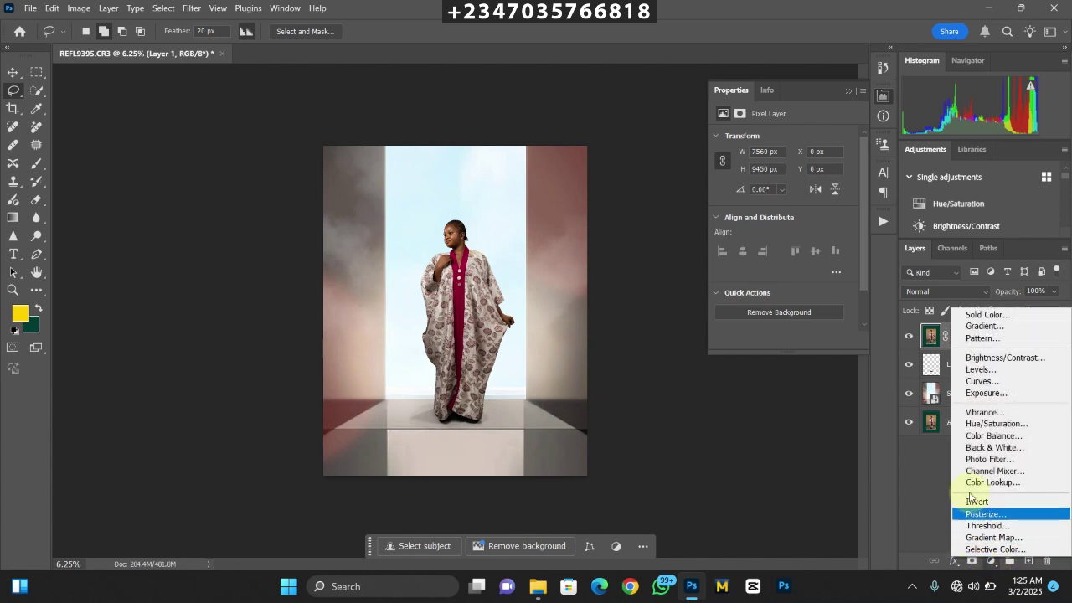
{"action": "left_click", "coordinate": [976, 474]}
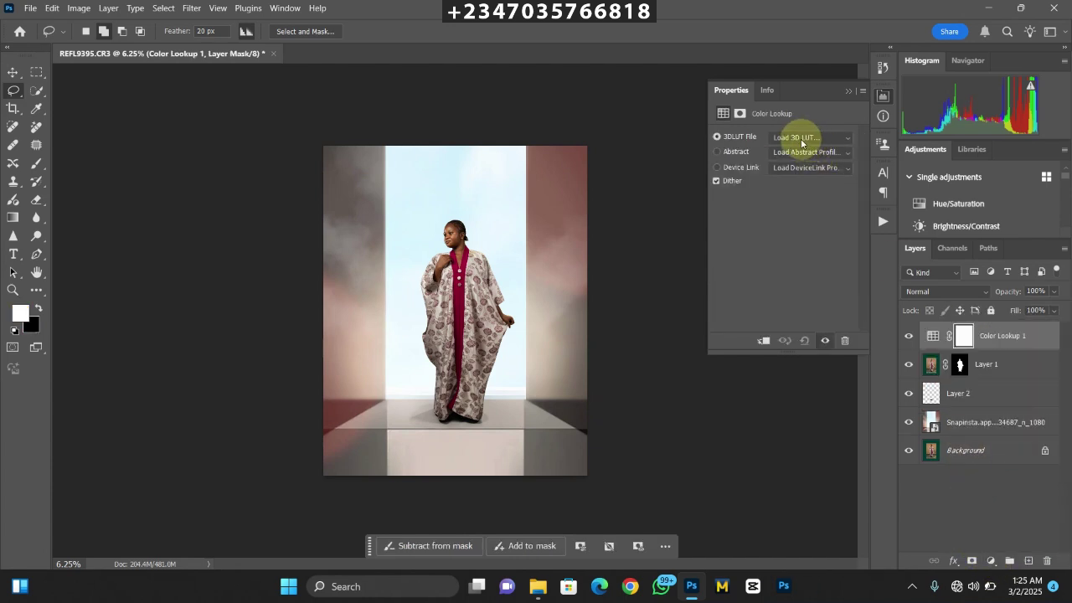
Load the perfect light skin.cube 3D LUT in the Color Lookup adjustment and check the grading on the composite
{"action": "left_click", "coordinate": [798, 139]}
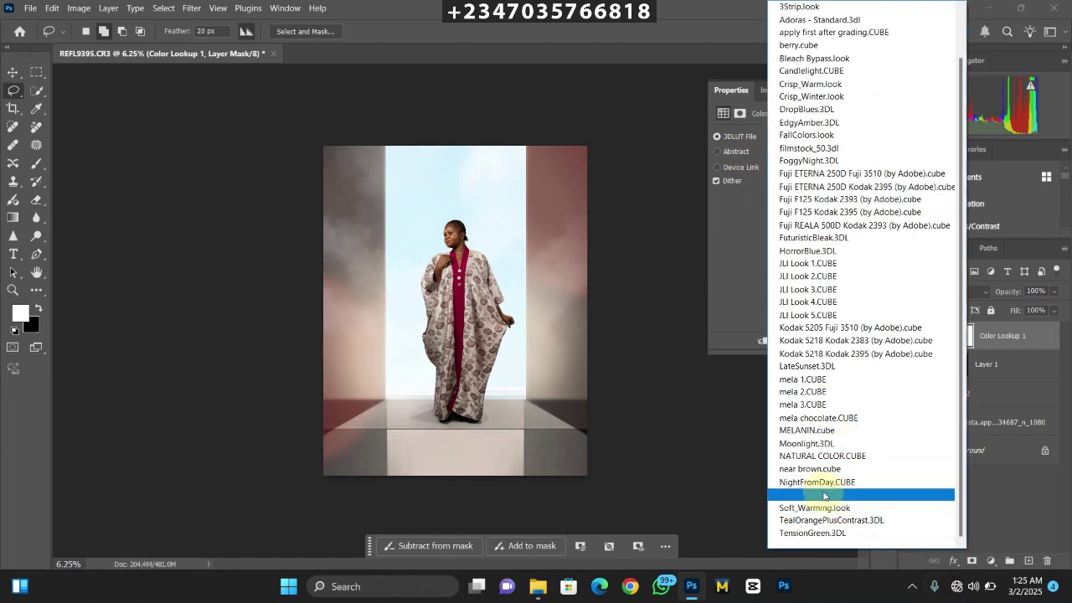
{"action": "left_click", "coordinate": [824, 496]}
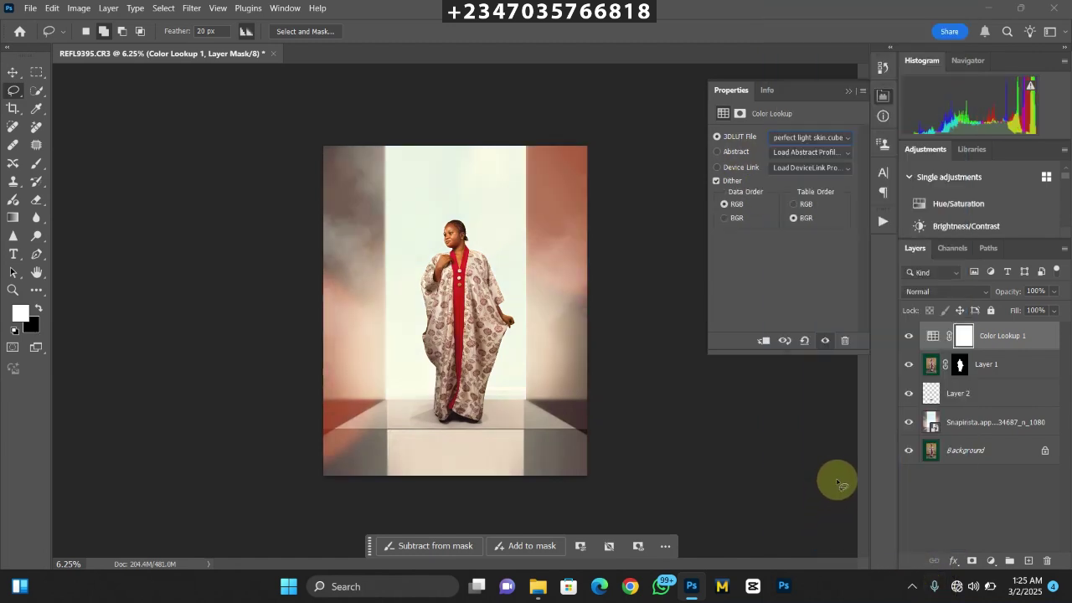
{"action": "key", "text": "ctrl+plus"}
{"action": "key", "text": "ctrl+plus"}
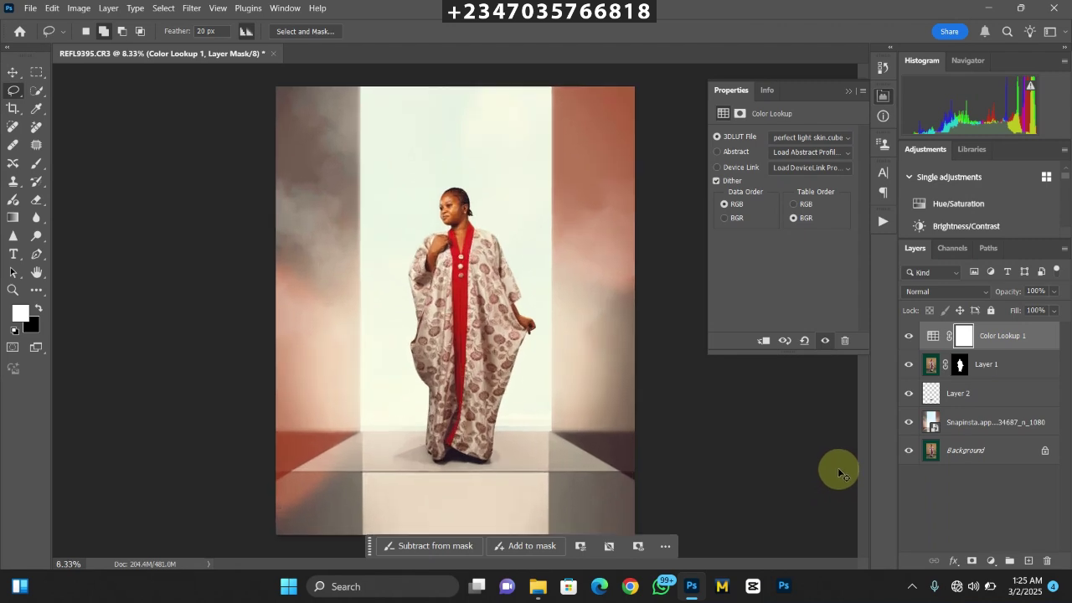
{"action": "key", "text": "ctrl+minus"}
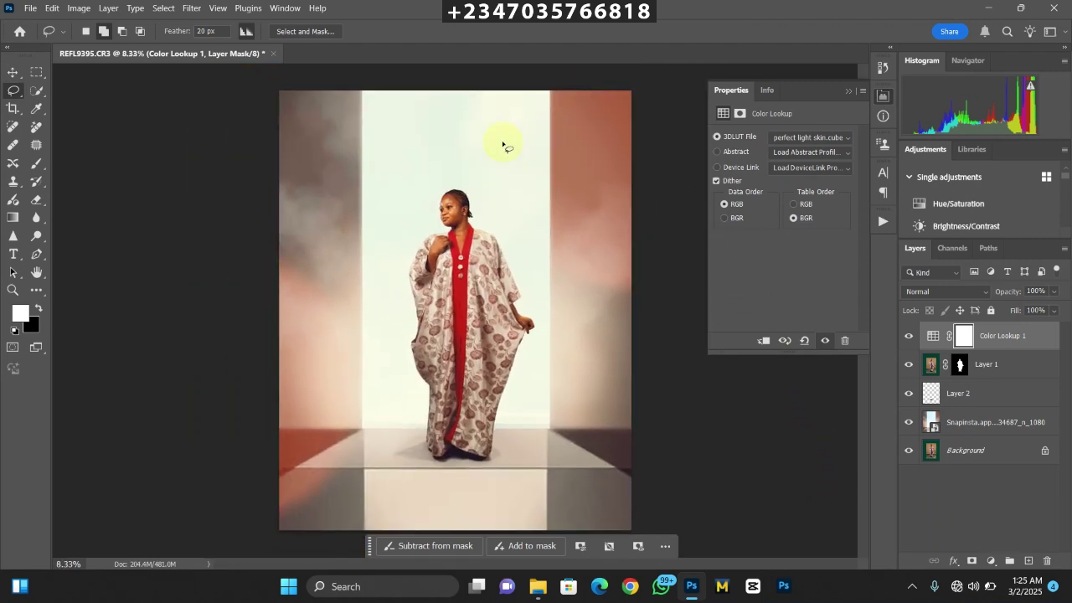
{"action": "scroll", "coordinate": [517, 203], "scroll_direction": "down", "scroll_amount": 1}
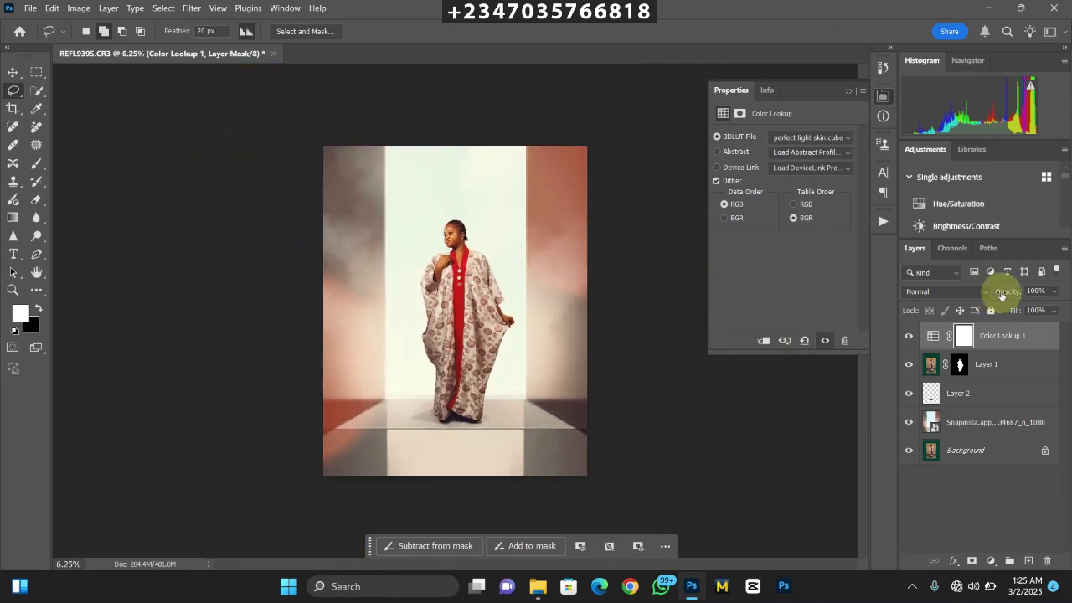
Lower the Color Lookup adjustment layer's opacity to 49%
{"action": "left_click", "coordinate": [1053, 292]}
{"action": "left_click_drag", "start_coordinate": [1062, 306], "coordinate": [1027, 315]}
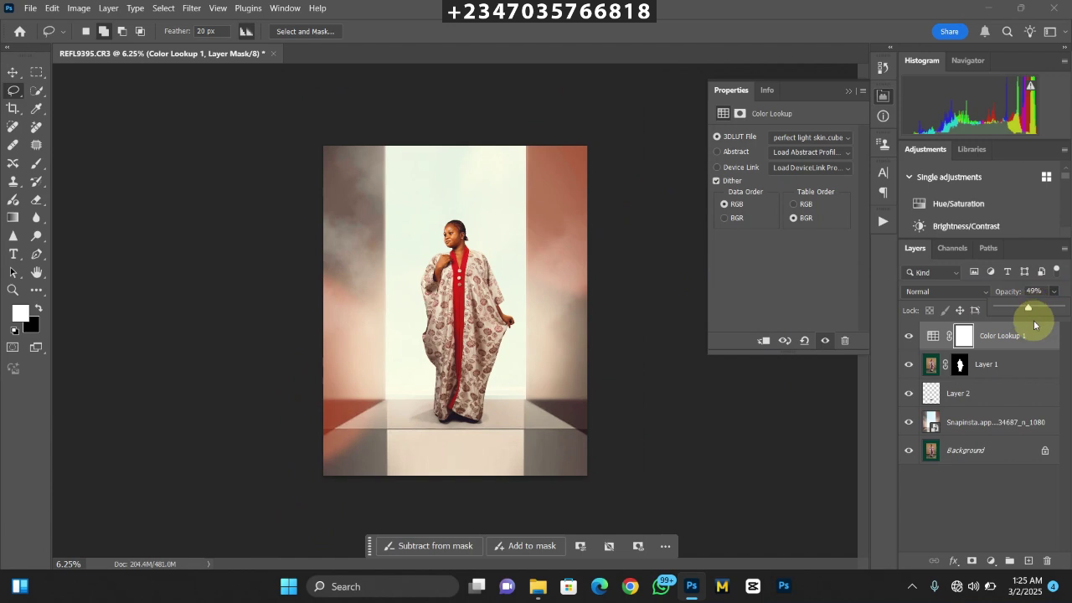
{"action": "left_click", "coordinate": [1042, 332]}
{"action": "key", "text": "ctrl+plus"}
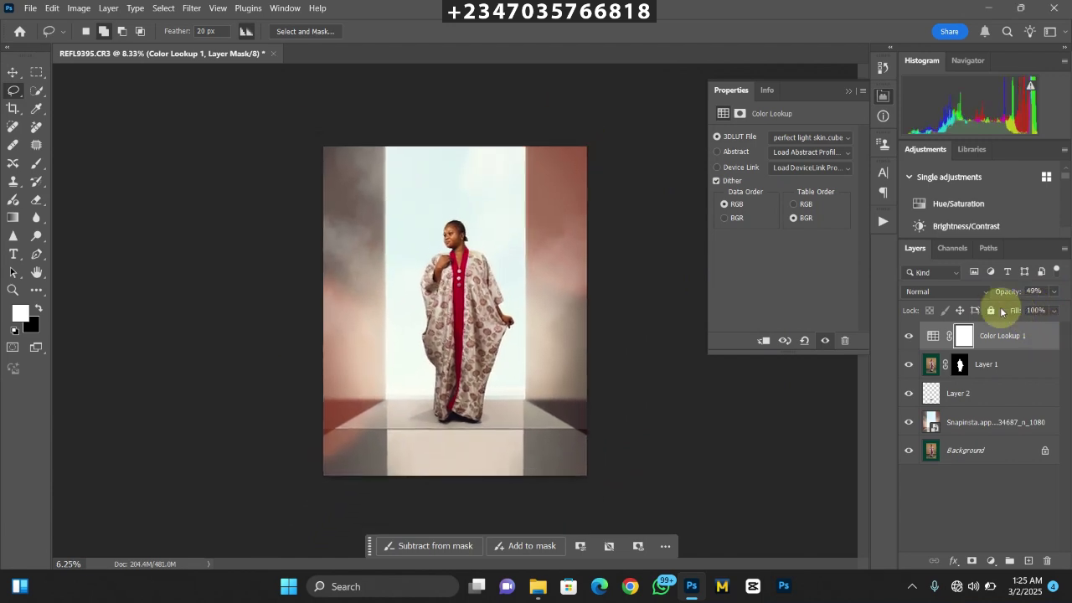
Compare the composite with the original photo by hiding all layers above Background and showing them again
{"action": "left_click_drag", "start_coordinate": [909, 335], "coordinate": [910, 402]}
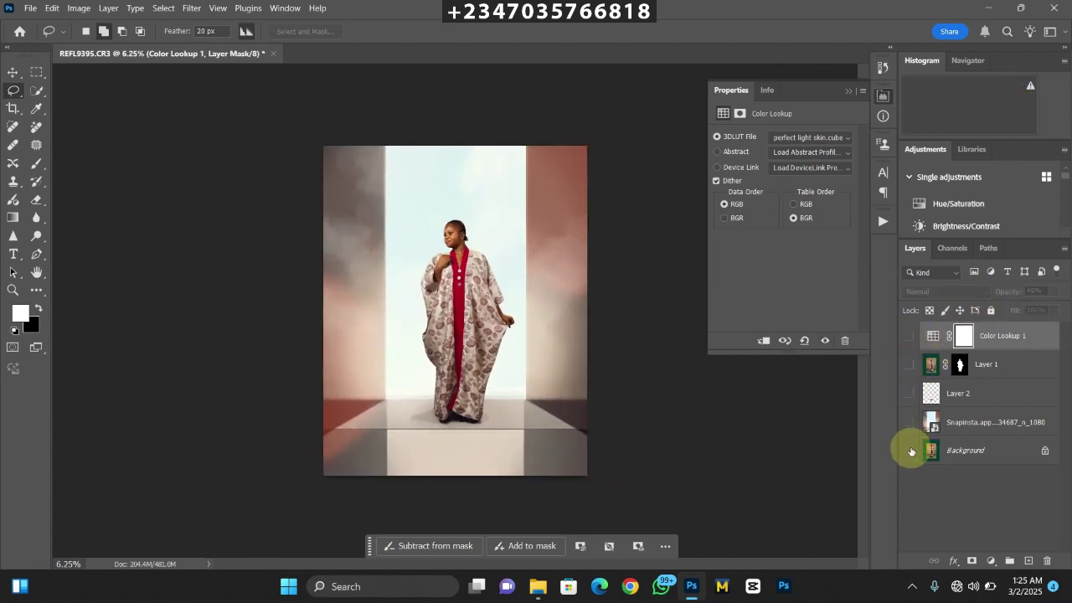
{"action": "left_click", "coordinate": [909, 426]}
{"action": "left_click", "coordinate": [909, 448]}
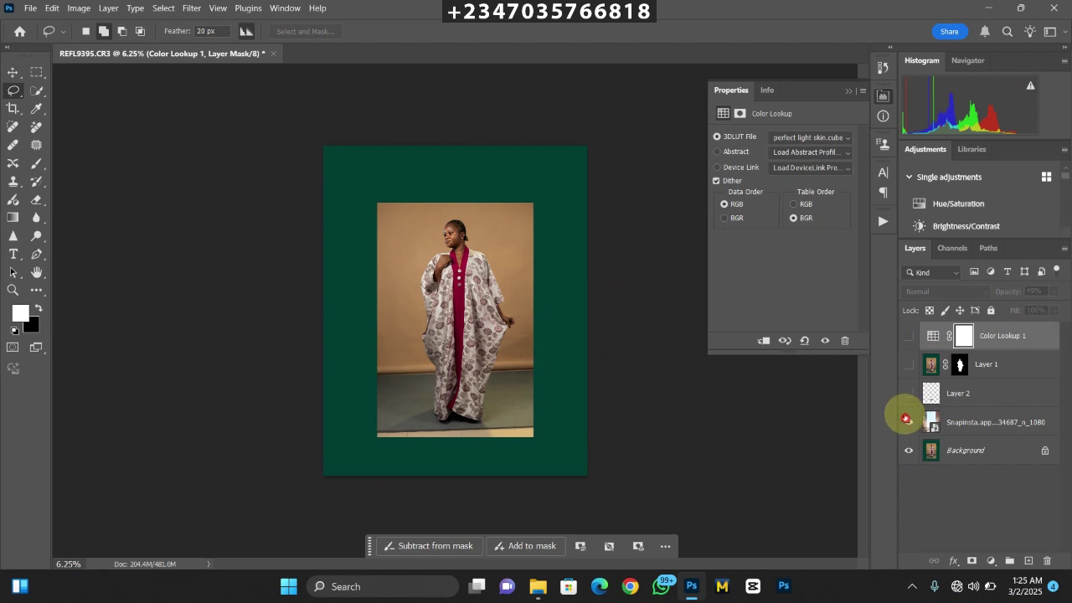
{"action": "left_click_drag", "start_coordinate": [909, 335], "coordinate": [909, 422]}
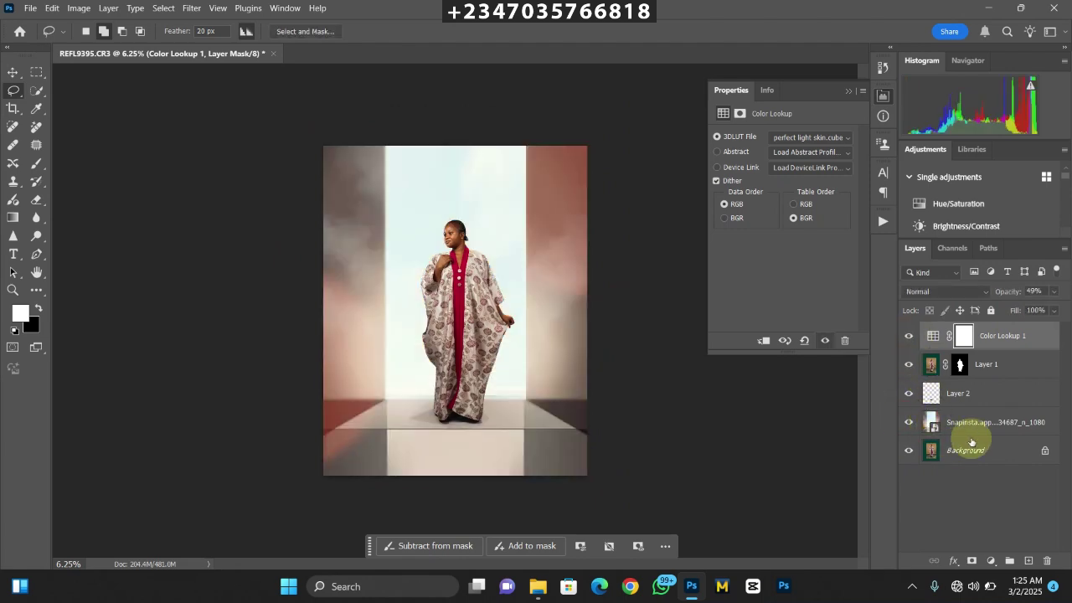